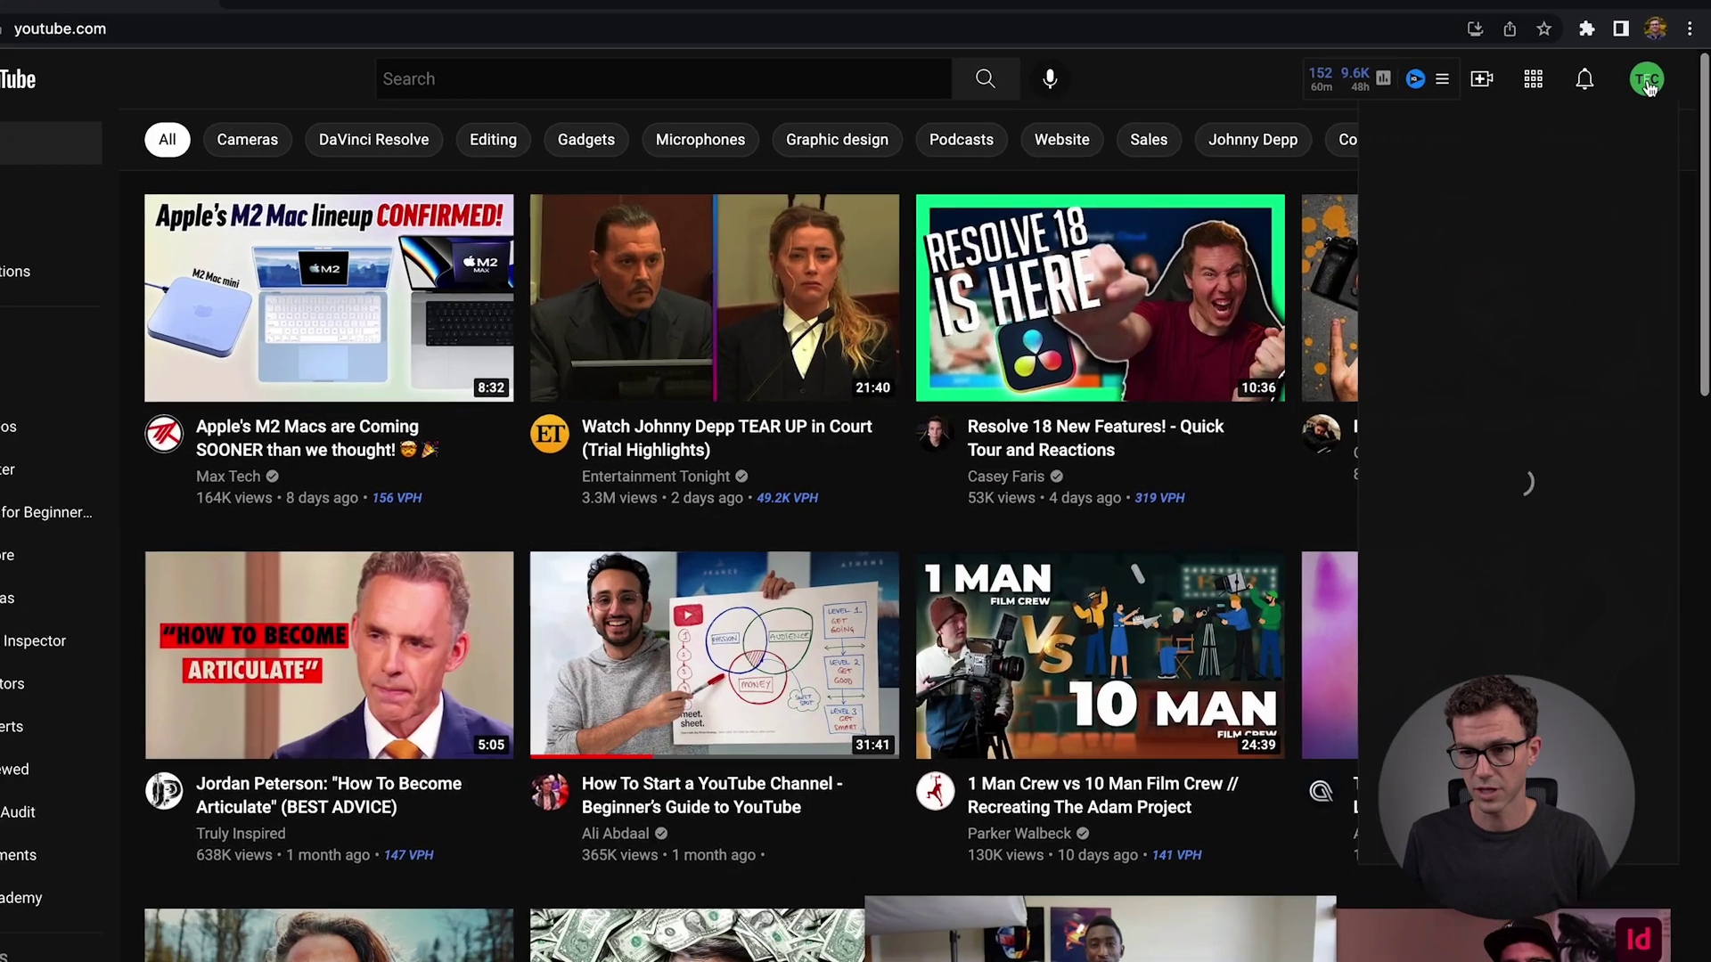
# Step: Go from the account menu into YouTube Studio's Channel analytics, showing 140.8K views over 28 days
pyautogui.click(1659, 103)
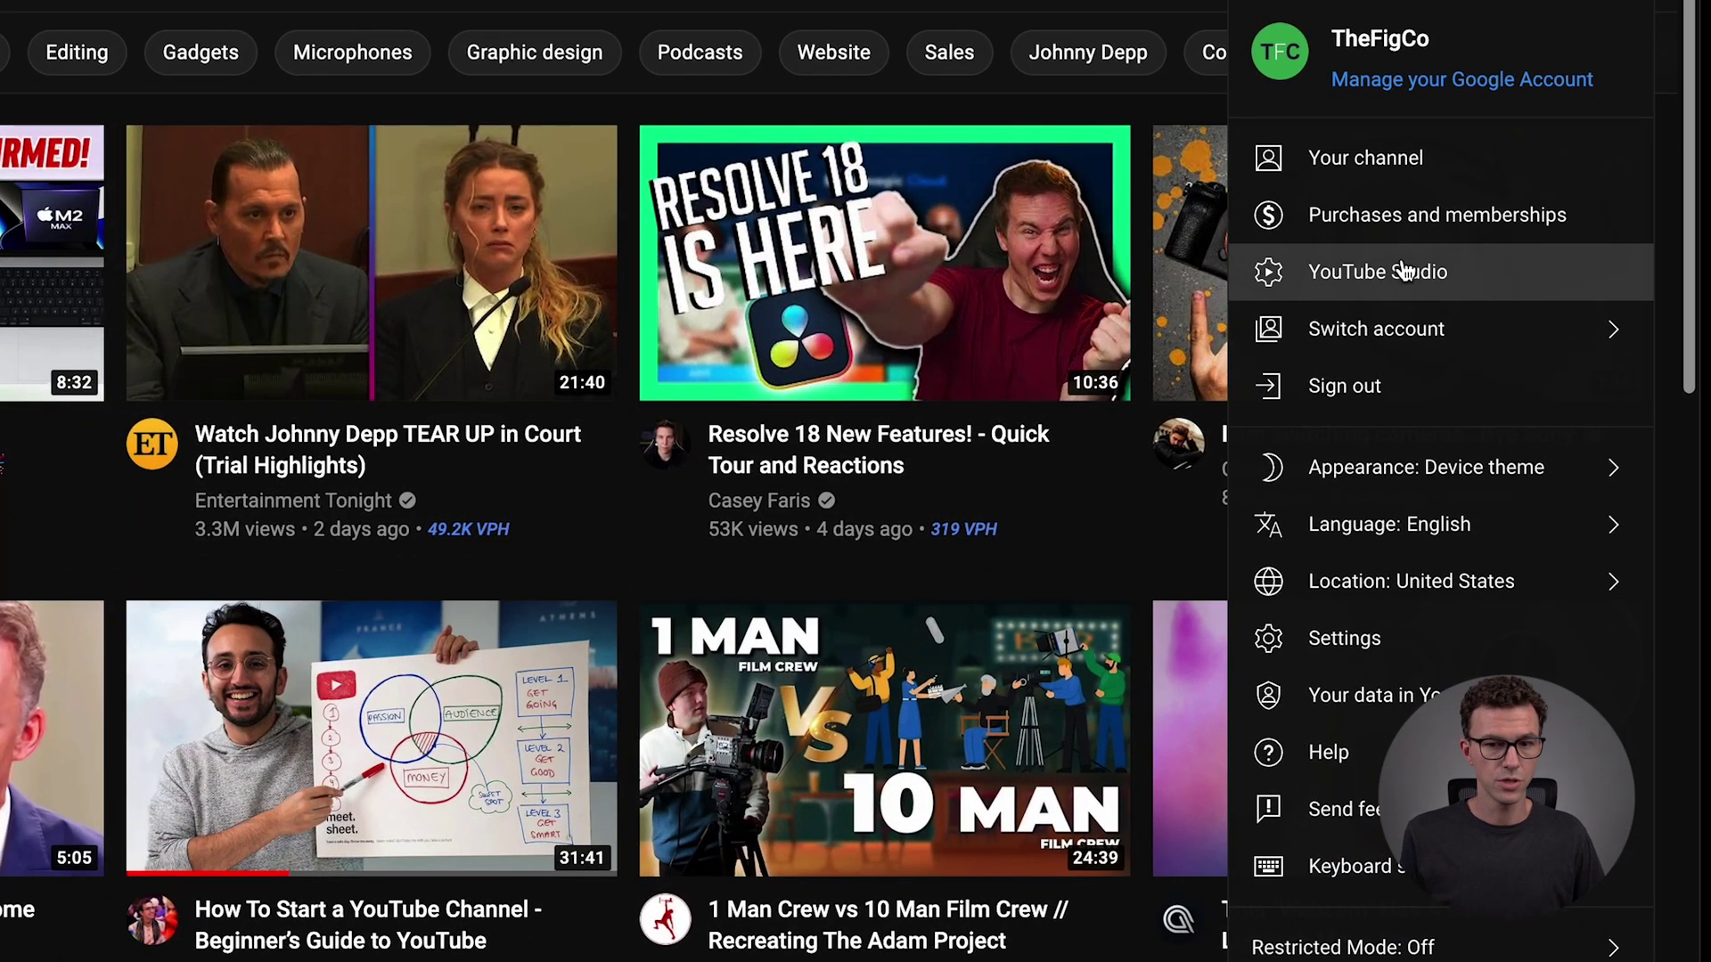
pyautogui.click(1404, 271)
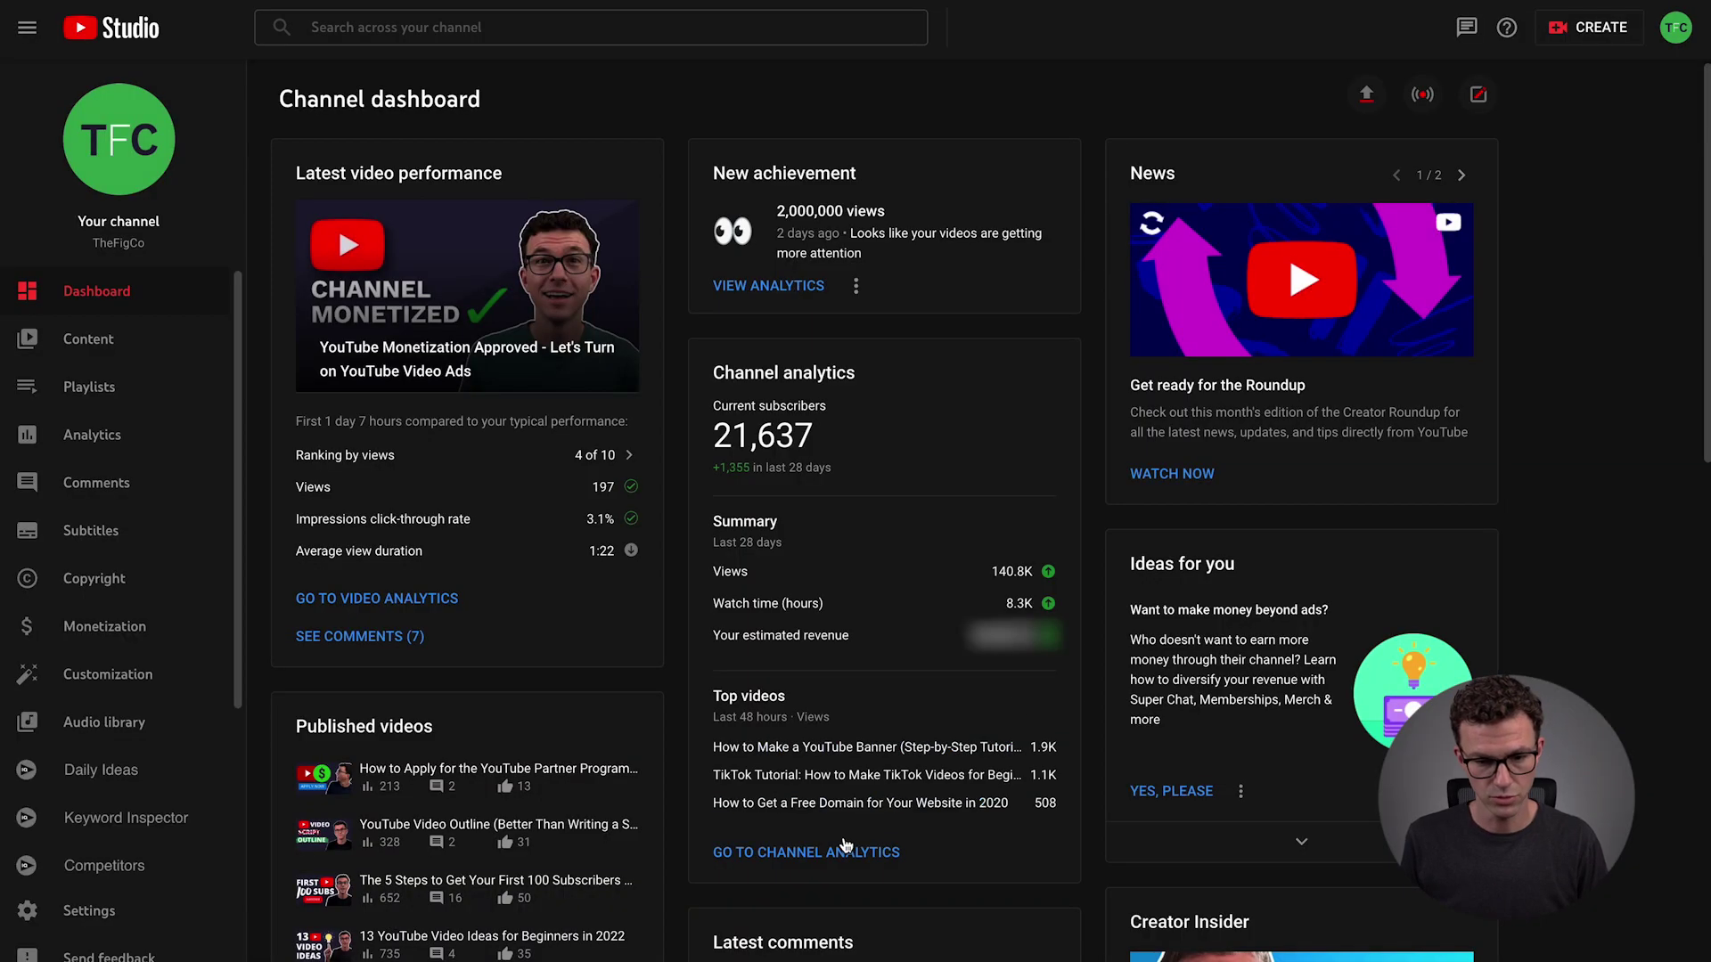
pyautogui.click(842, 848)
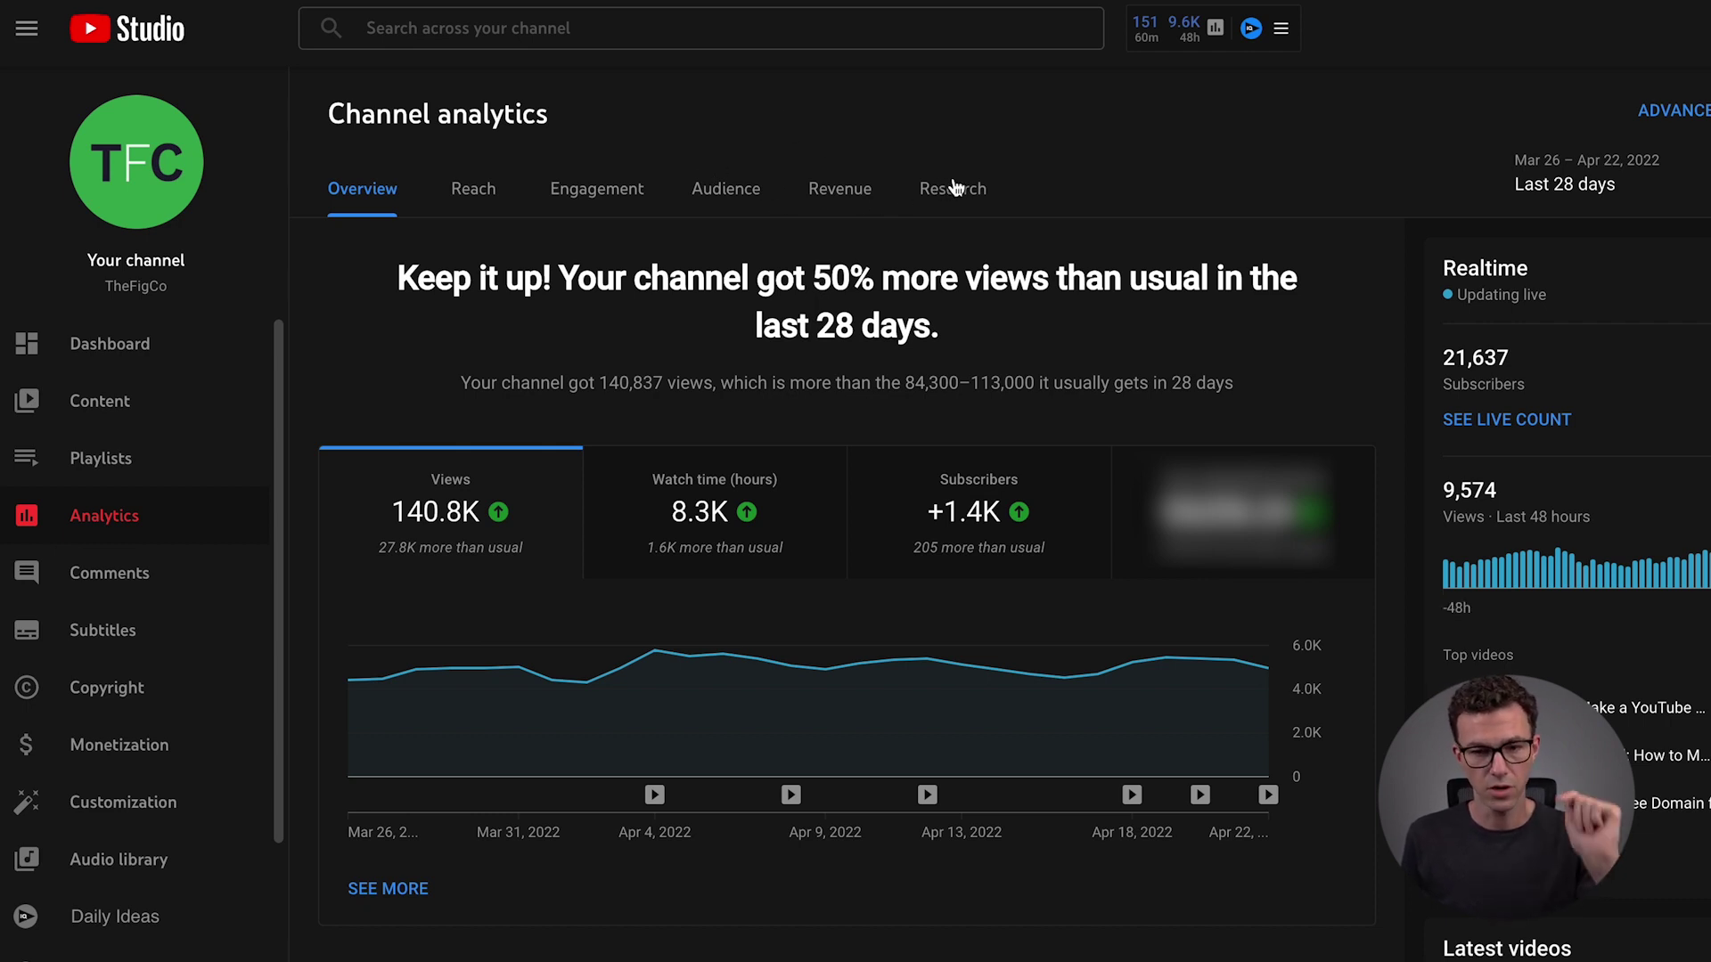
# Step: Switch Channel analytics to Research and show the 'Your viewers' searches' list
pyautogui.click(953, 188)
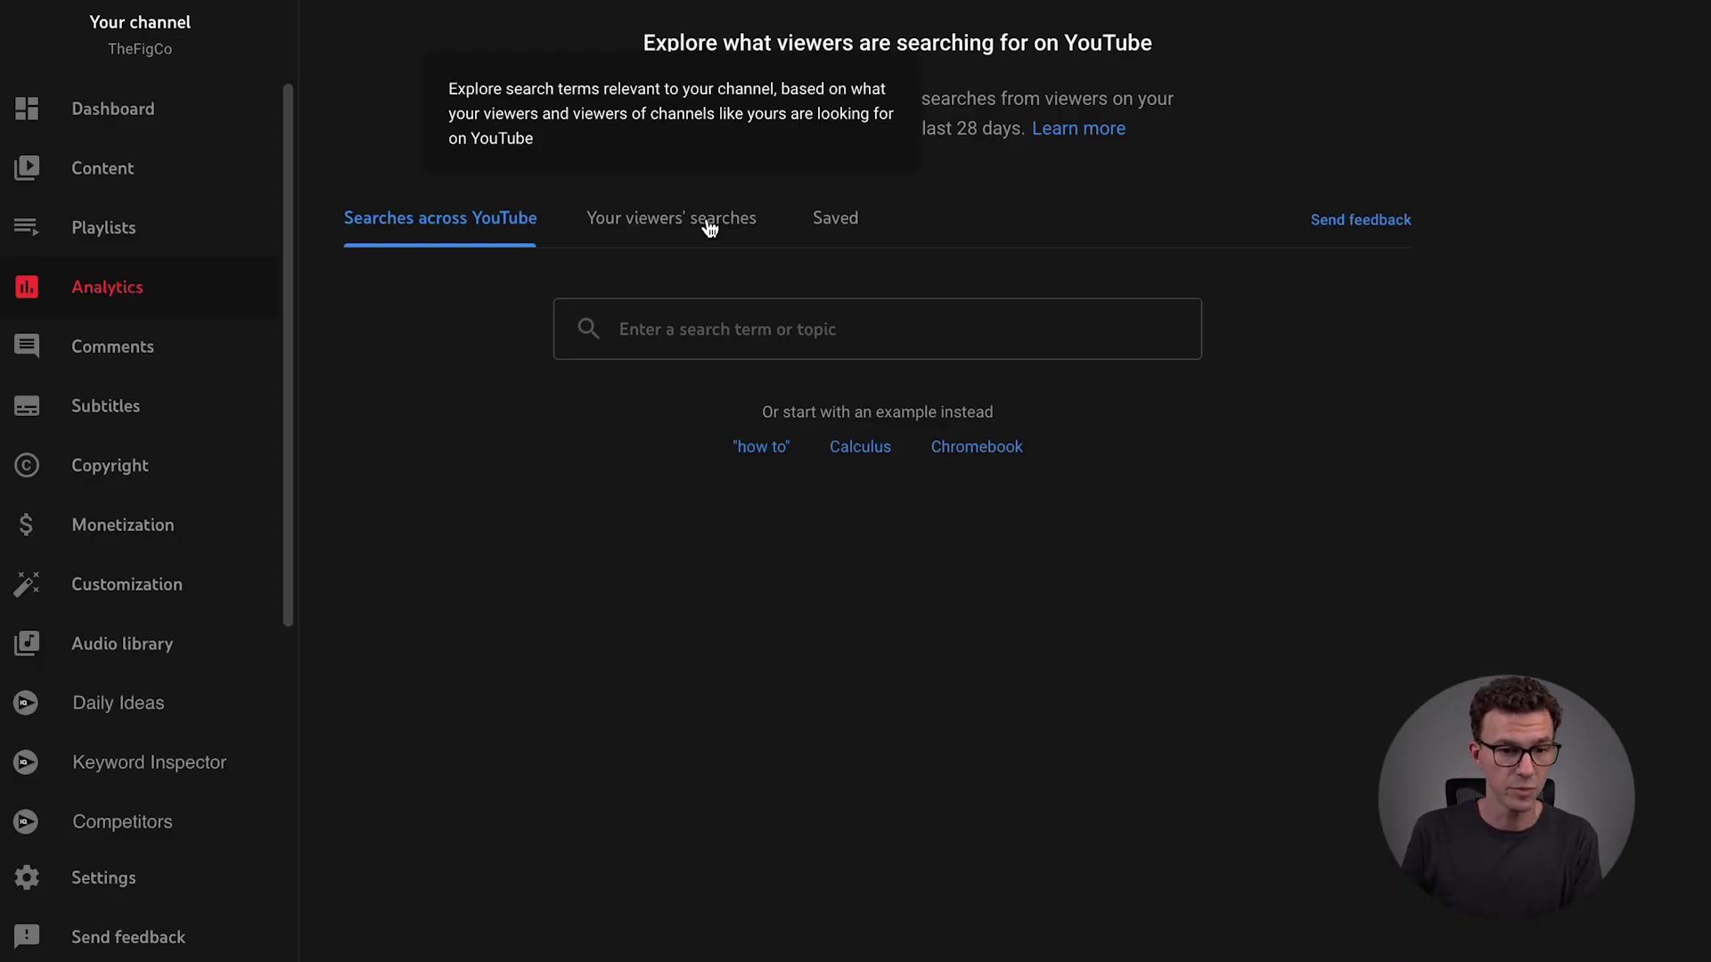
pyautogui.click(710, 229)
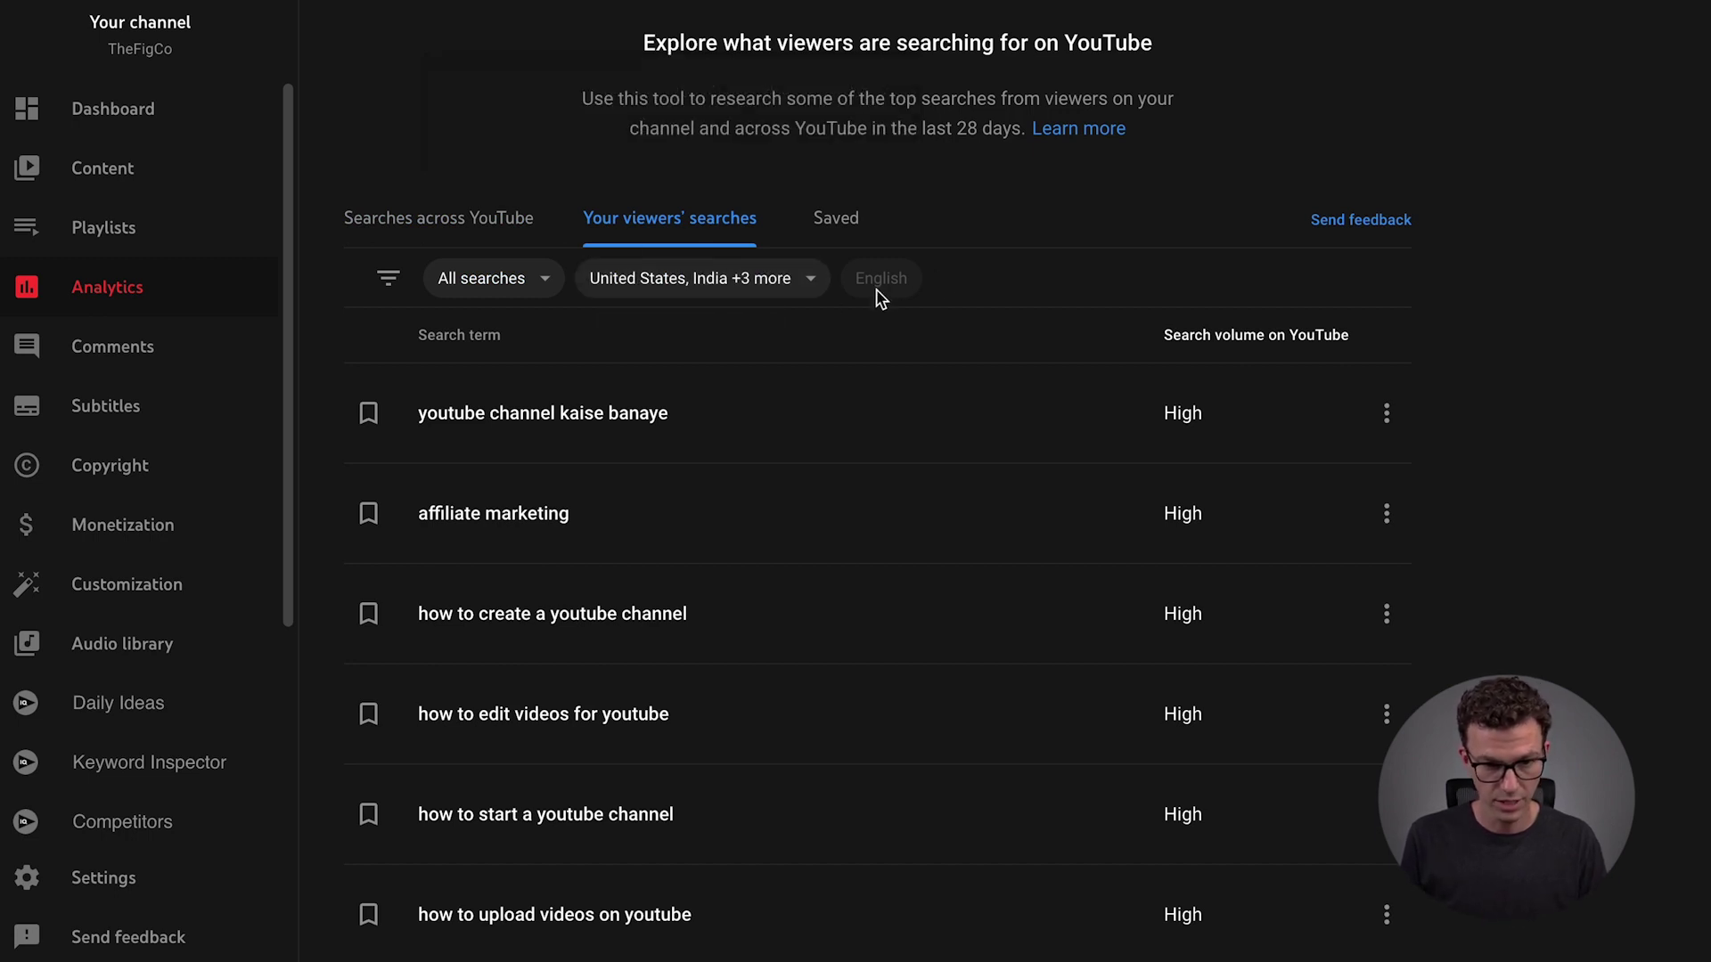
# Step: Pick United States in the Geography filter for viewers' search terms
pyautogui.click(722, 283)
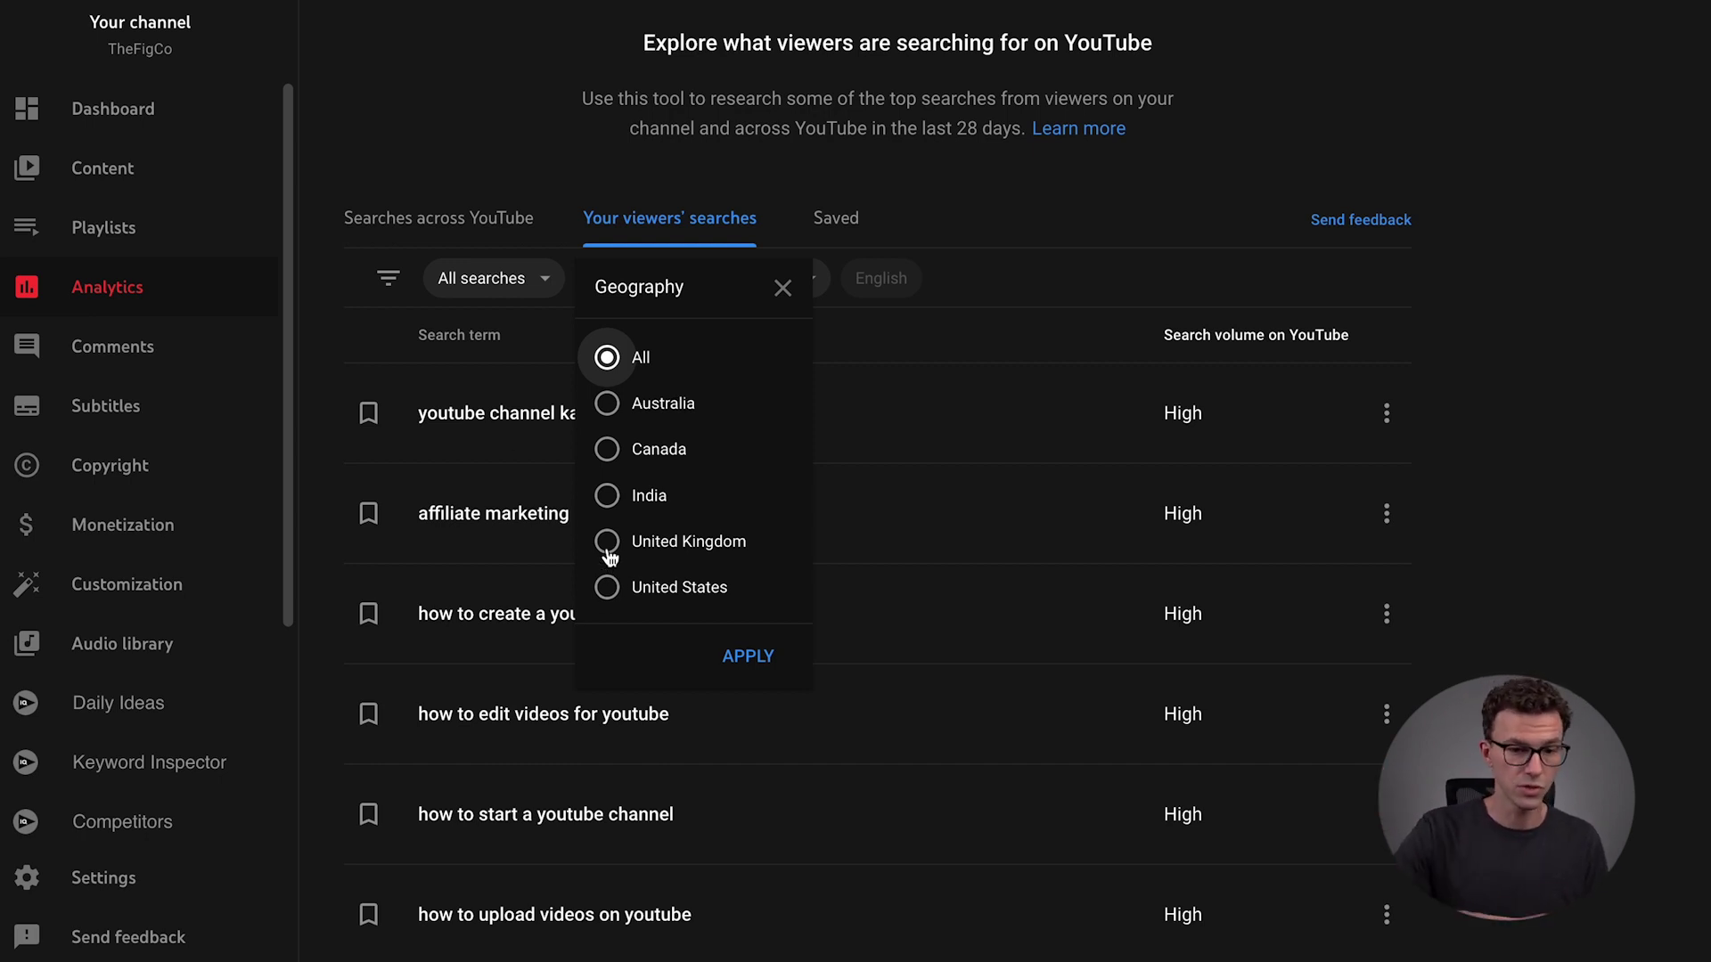
pyautogui.click(646, 590)
# Step: Apply the United States geography filter and scroll through its search terms
pyautogui.click(759, 657)
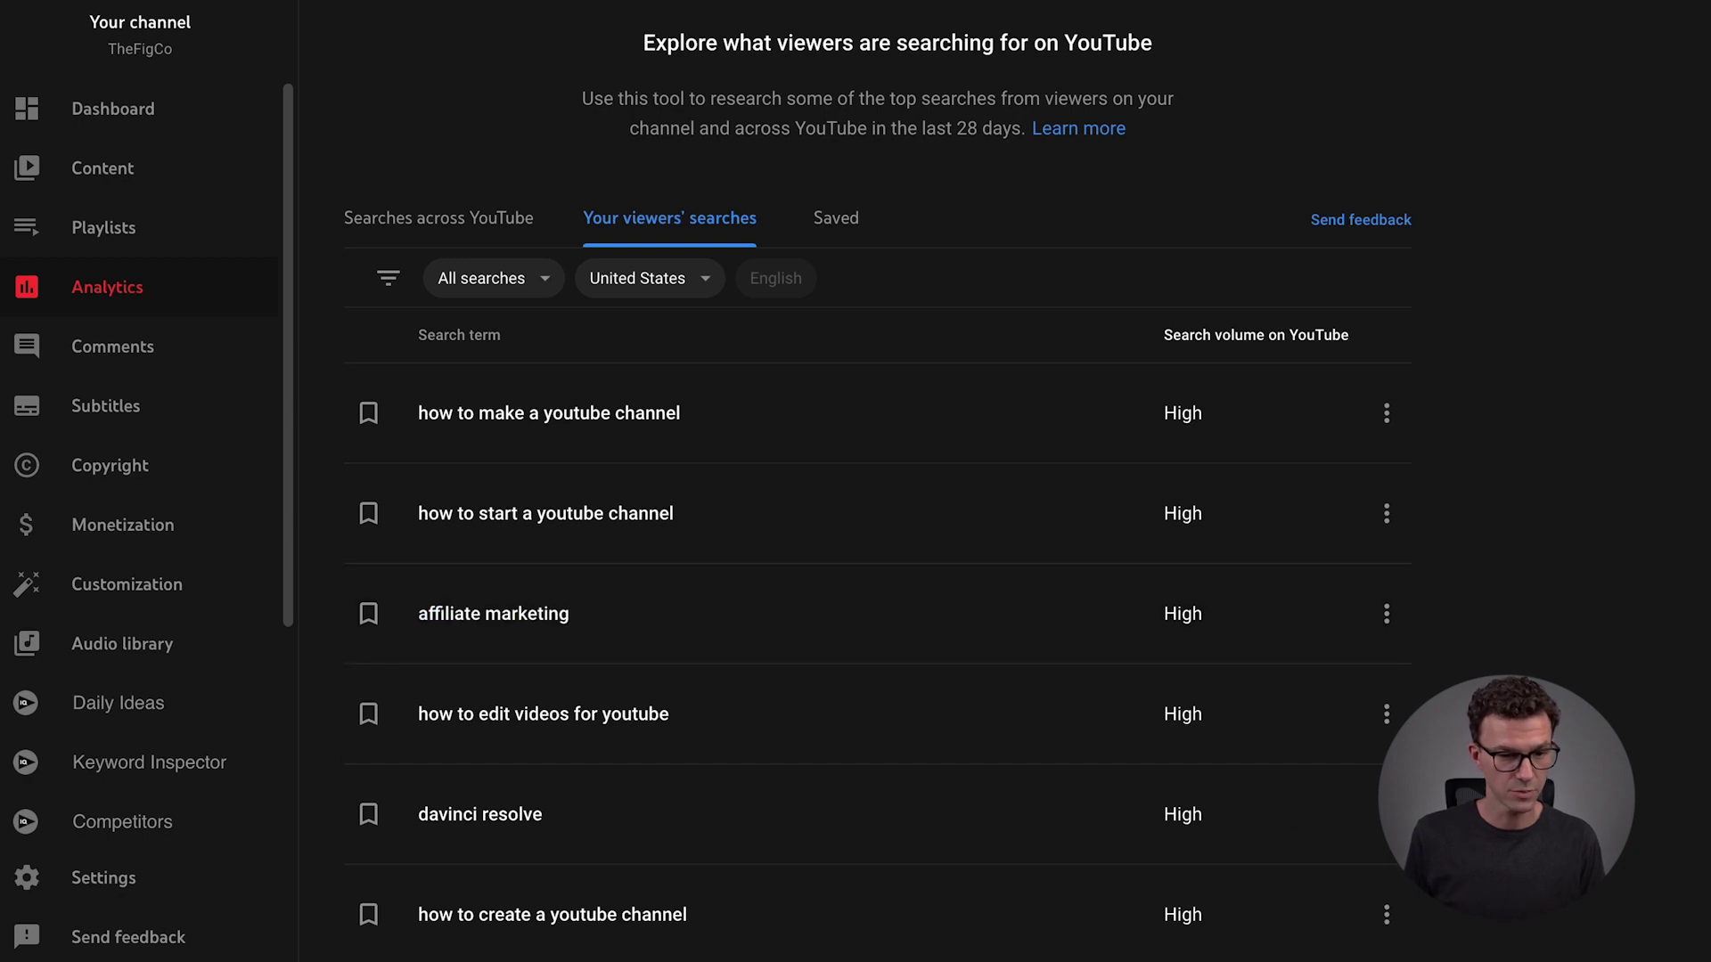
pyautogui.scroll(-3, 878, 493)
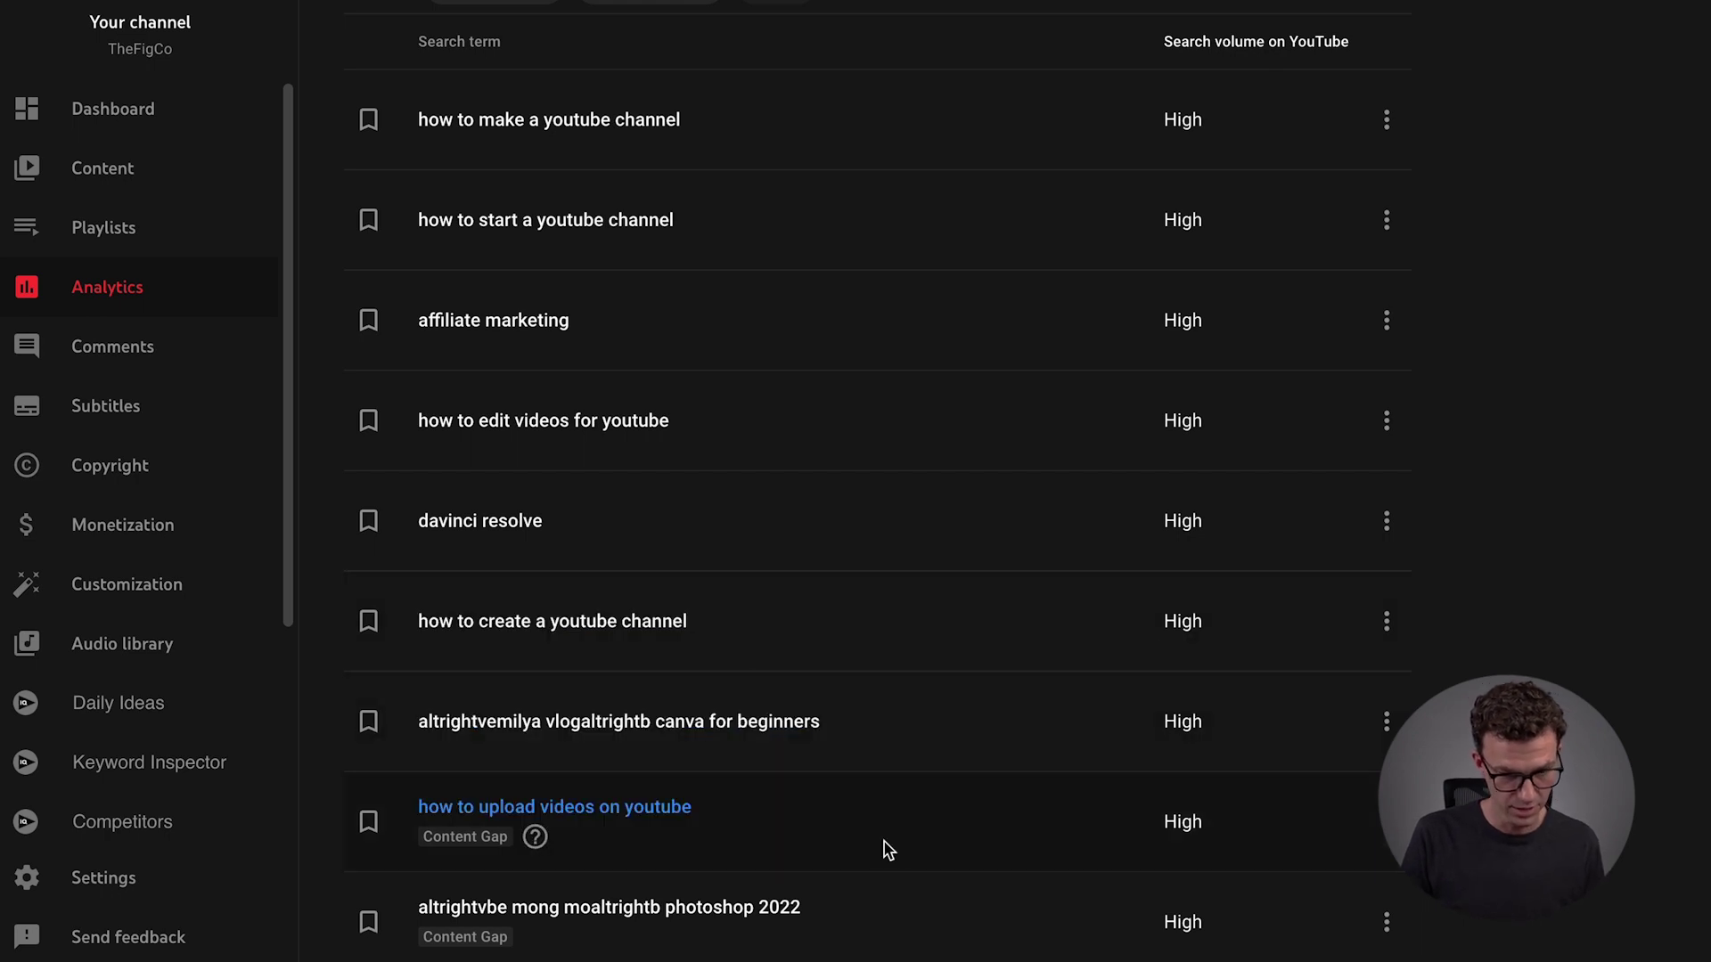
pyautogui.scroll(-2, 1102, 762)
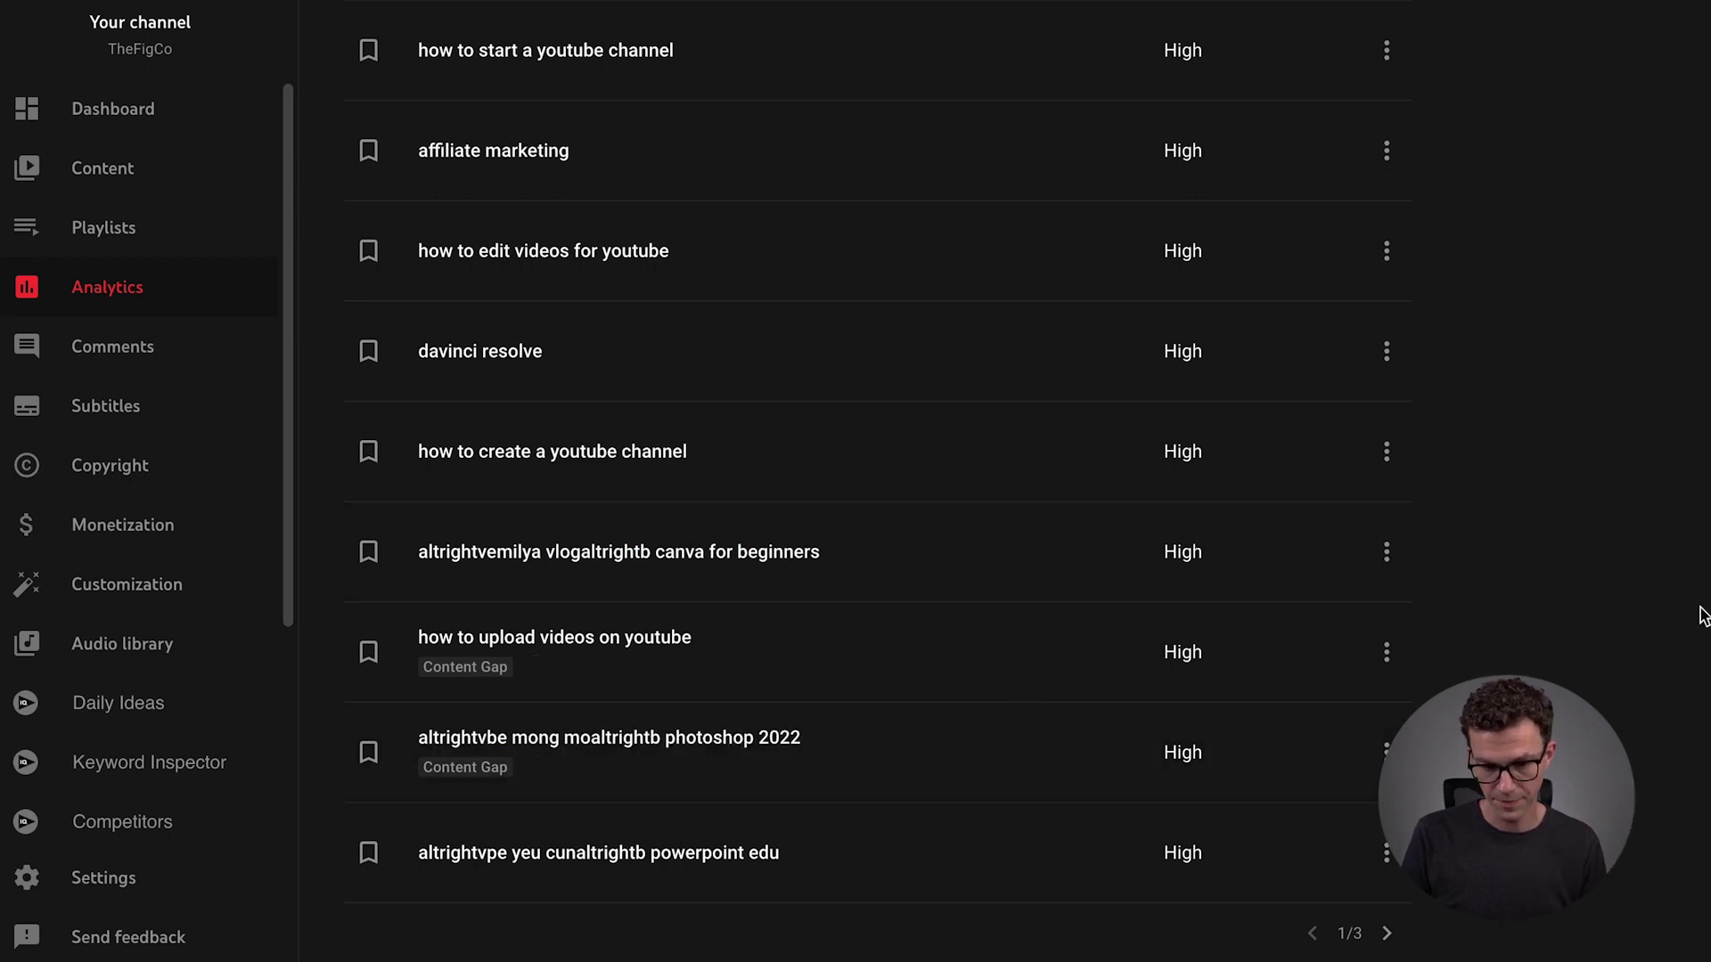
pyautogui.scroll(-1, 1703, 615)
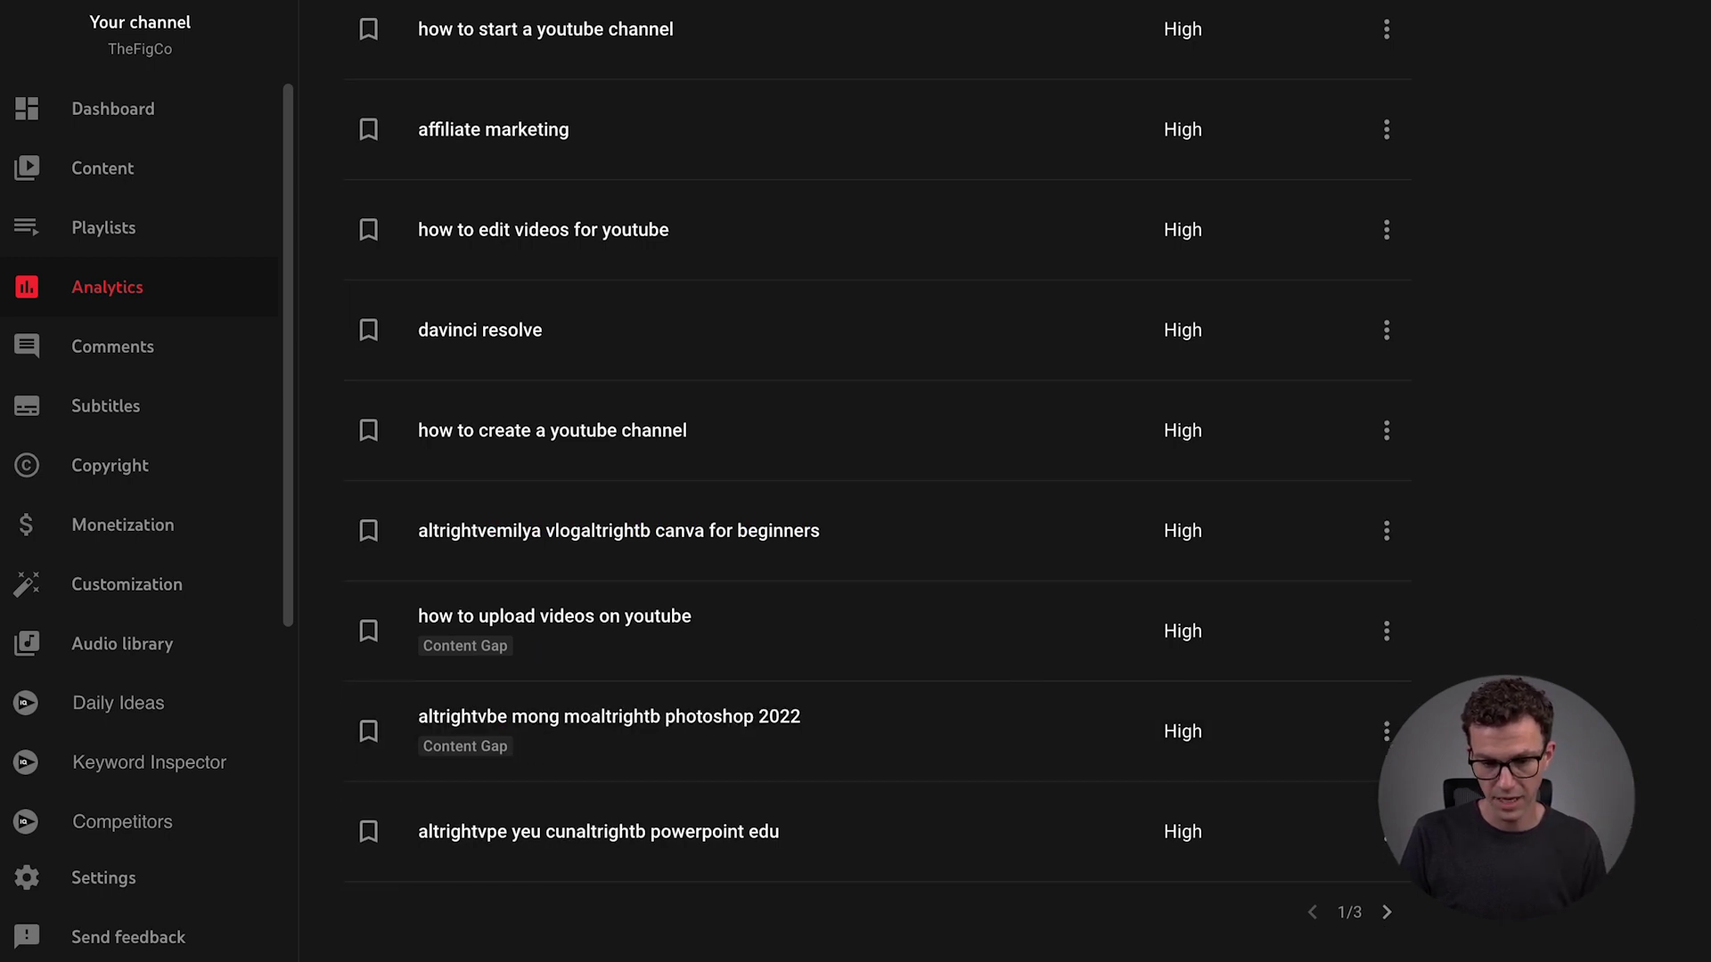
# Step: Page through the second and third pages of US search terms, then reopen the Geography filter
pyautogui.click(1387, 915)
pyautogui.scroll(3, 1595, 658)
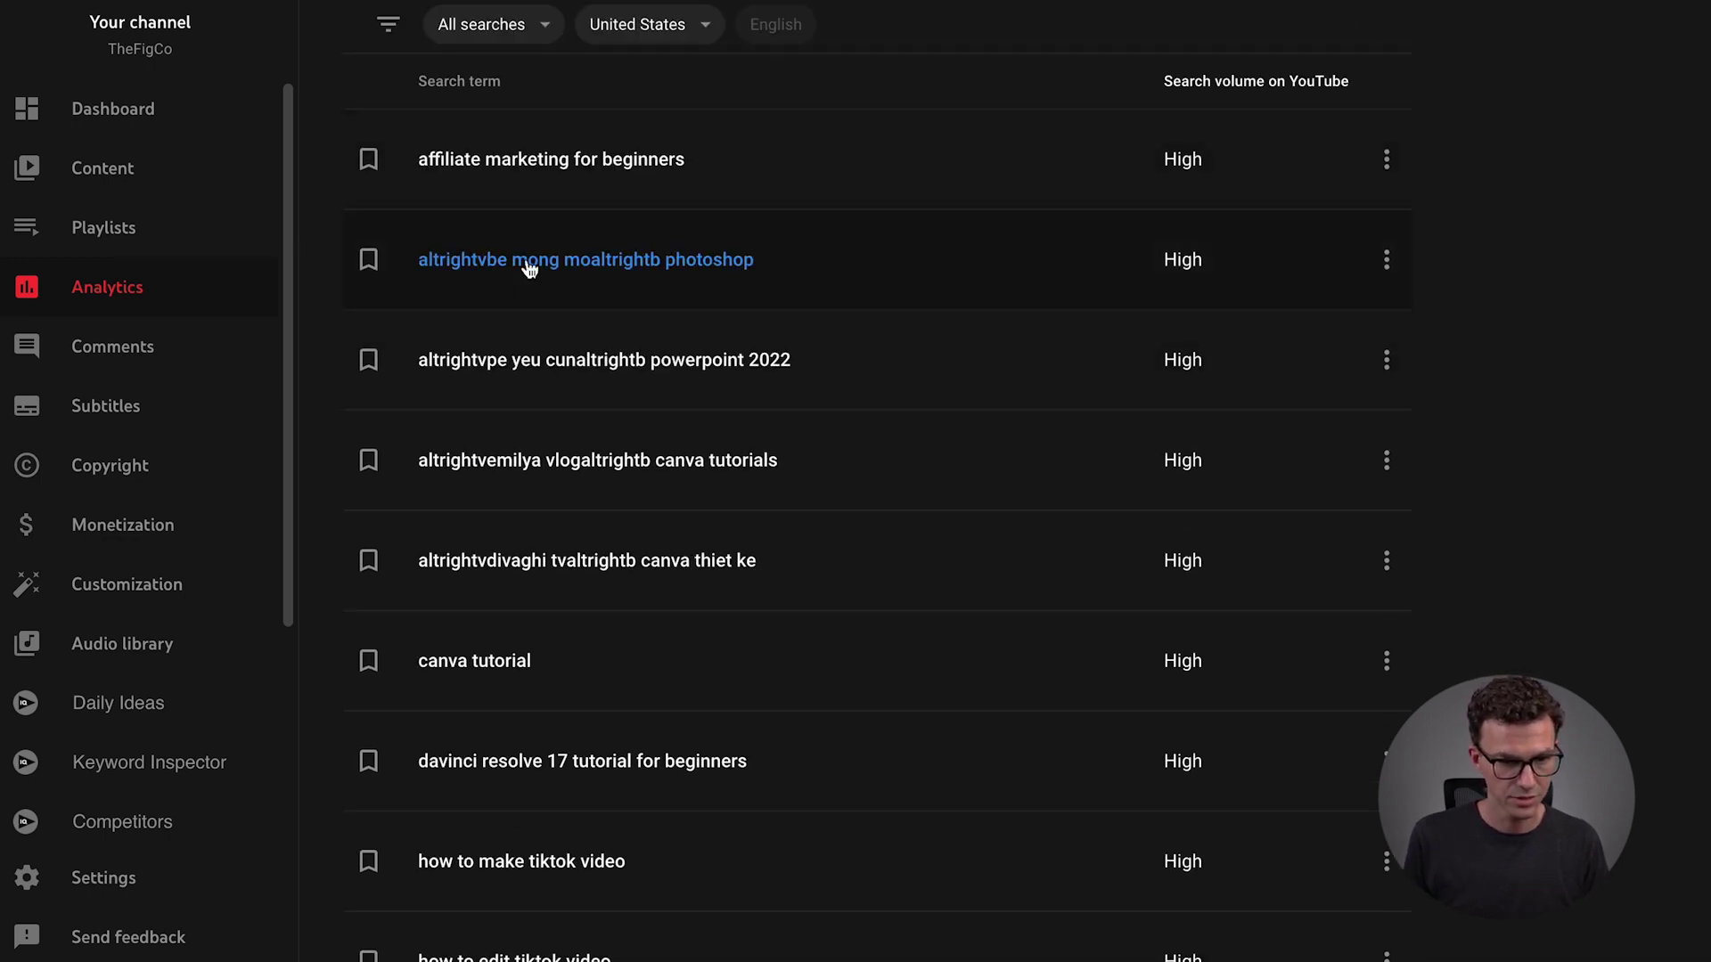
pyautogui.scroll(-1, 1098, 379)
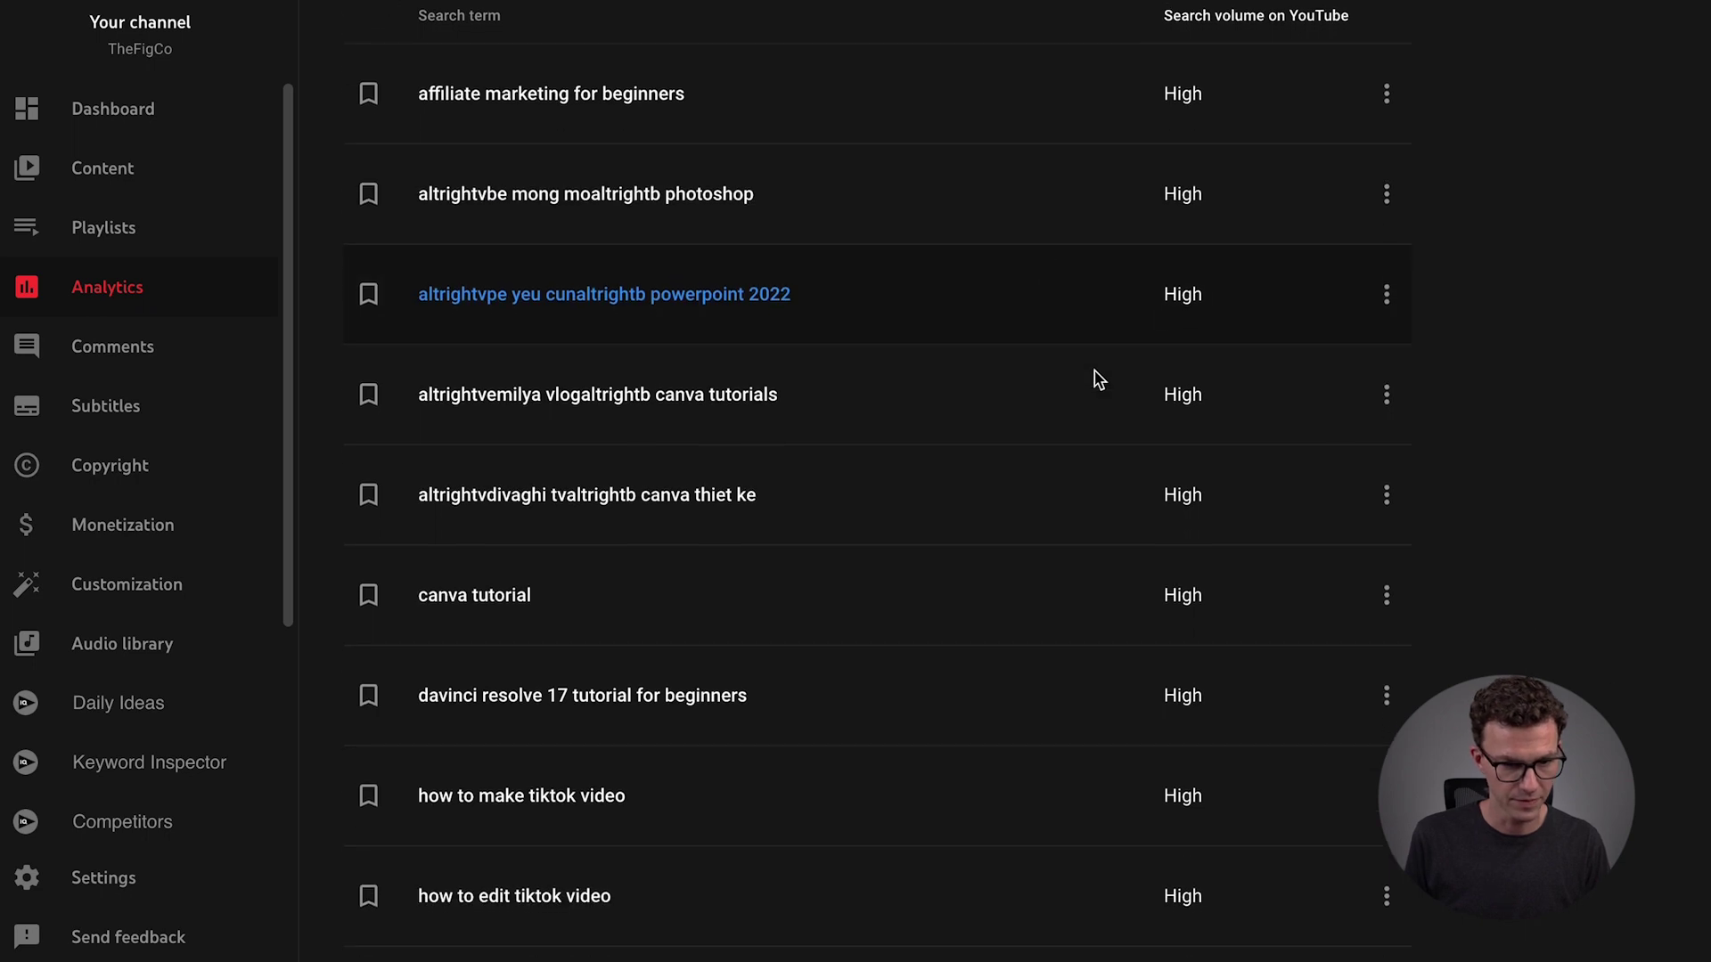
pyautogui.scroll(-2, 1098, 378)
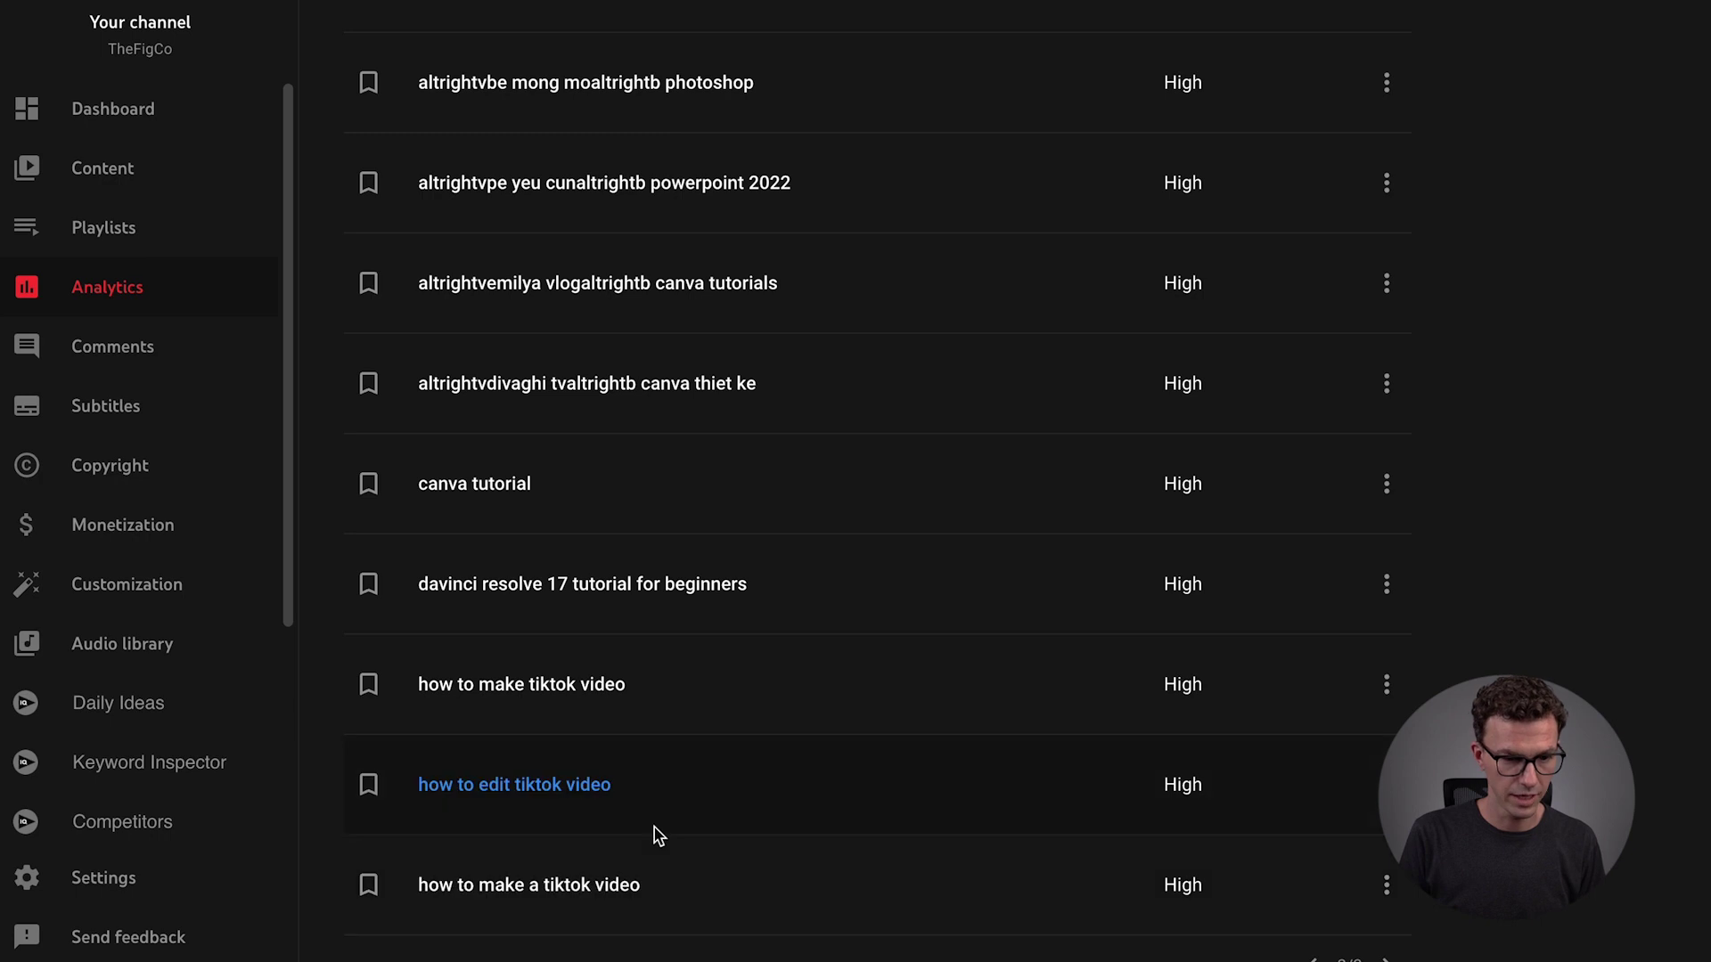
pyautogui.scroll(-1, 859, 809)
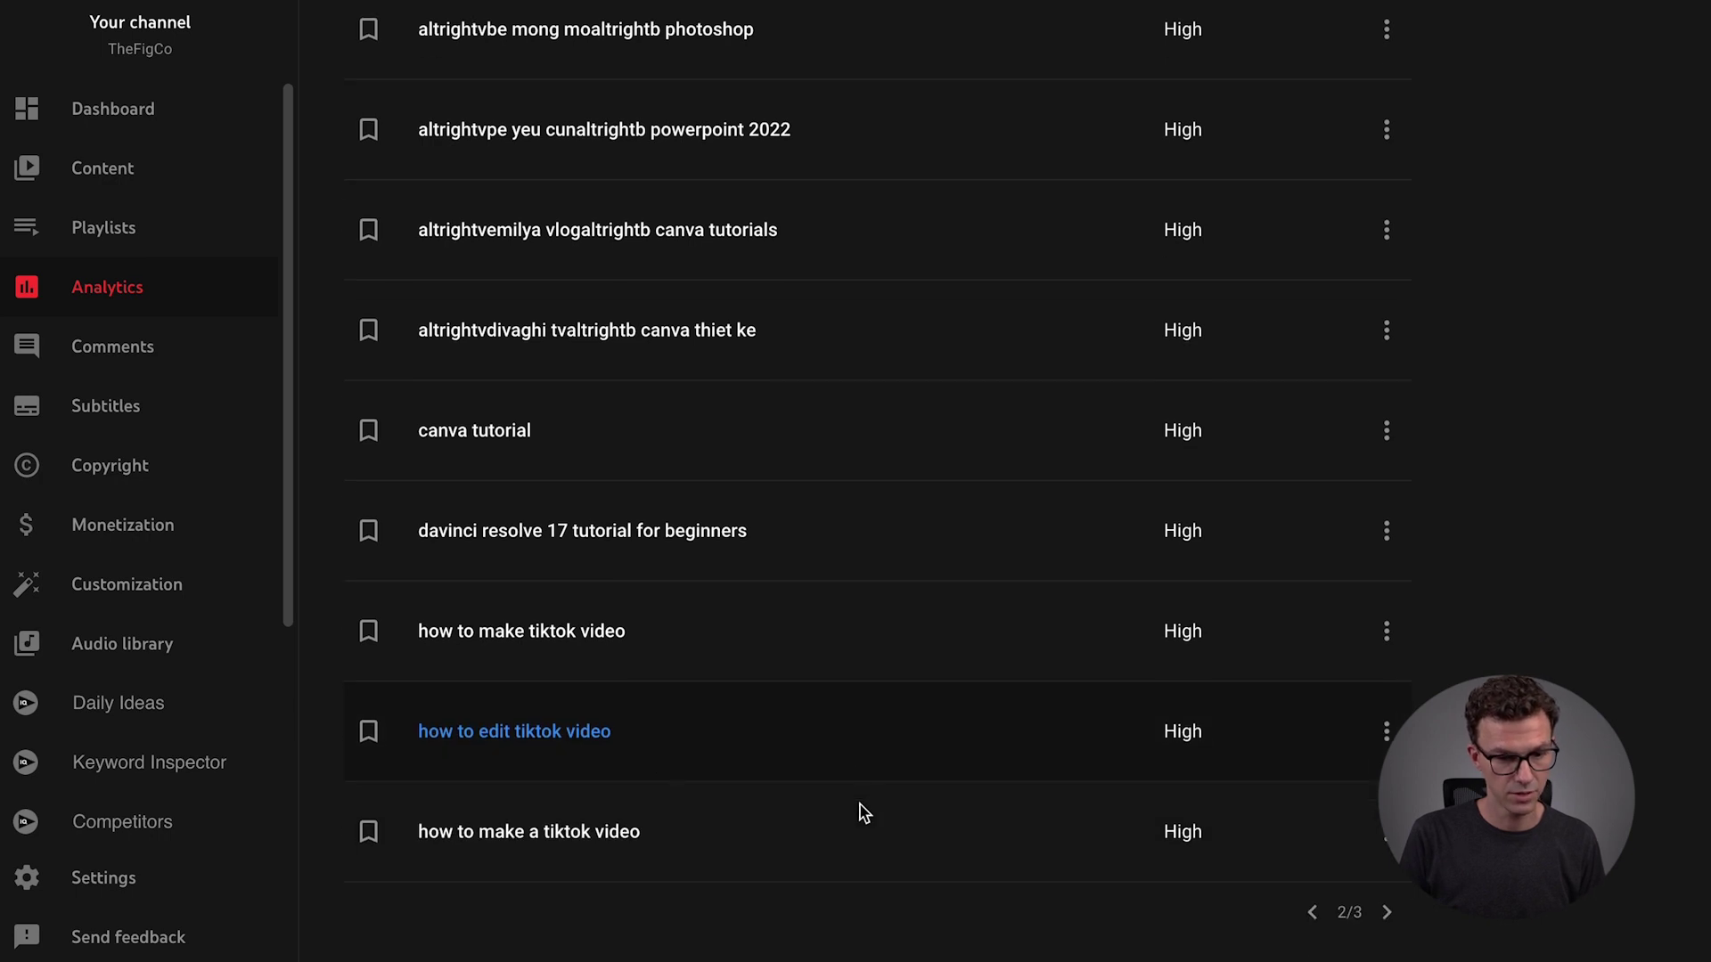
pyautogui.click(1390, 913)
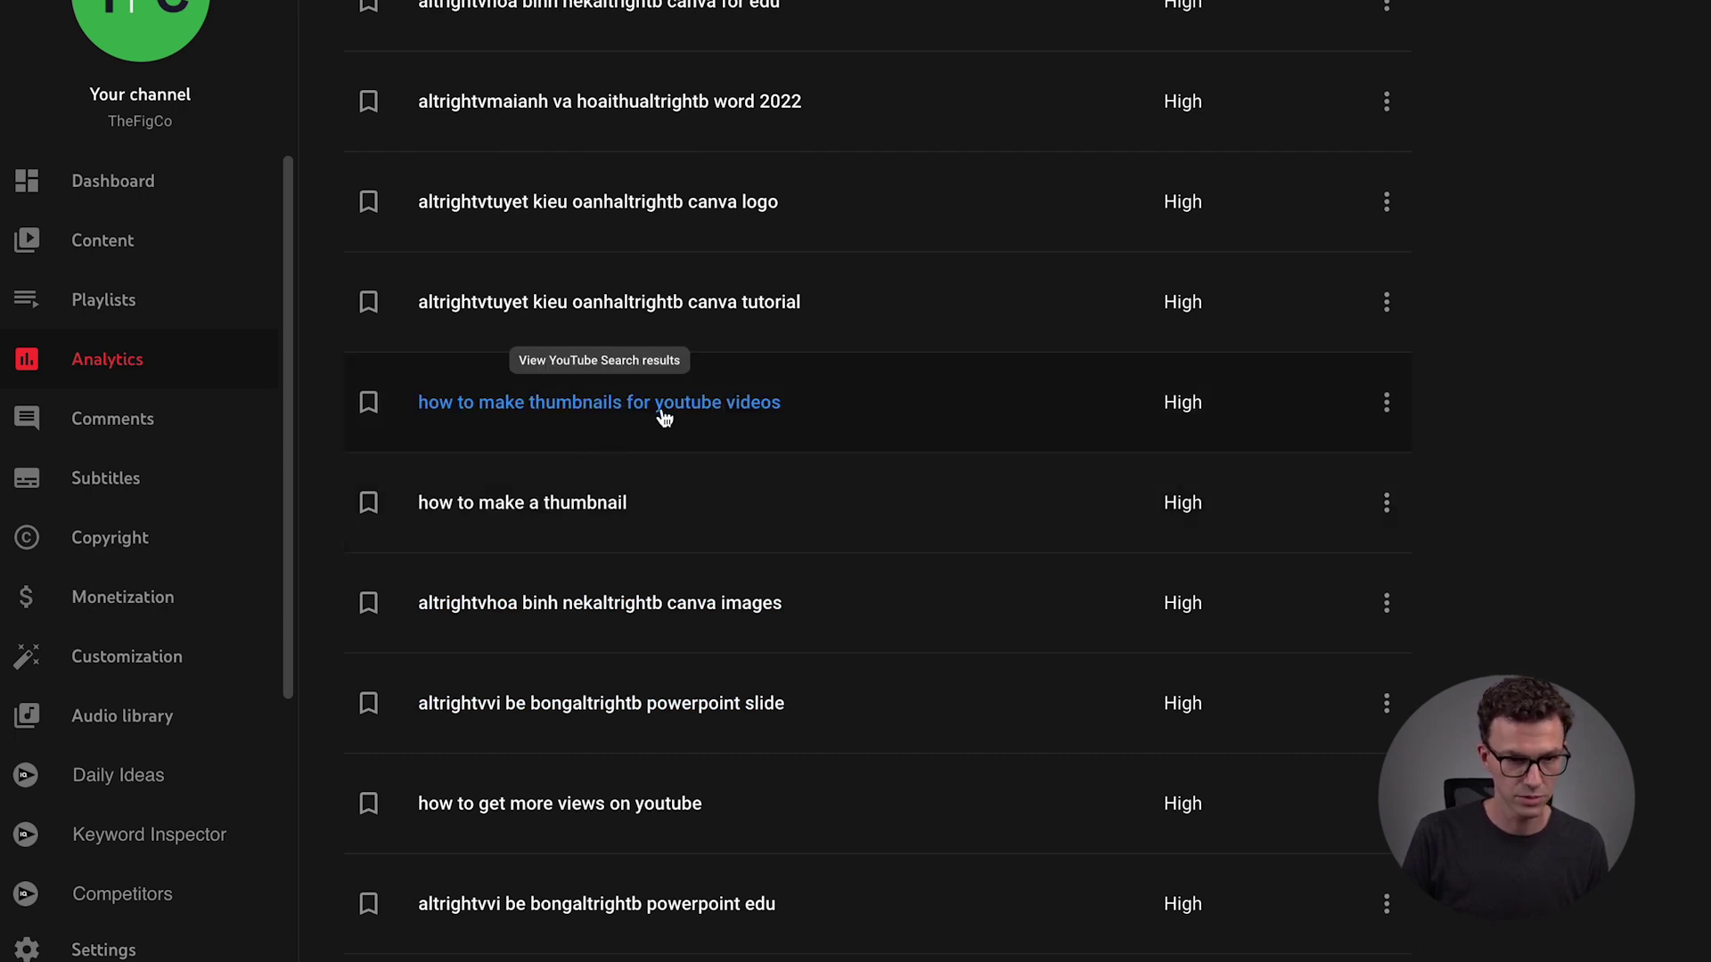
pyautogui.scroll(5, 664, 417)
pyautogui.click(684, 277)
# Step: Apply All countries as geography, go to page 2, and show the Content Gap help explanation
pyautogui.click(640, 366)
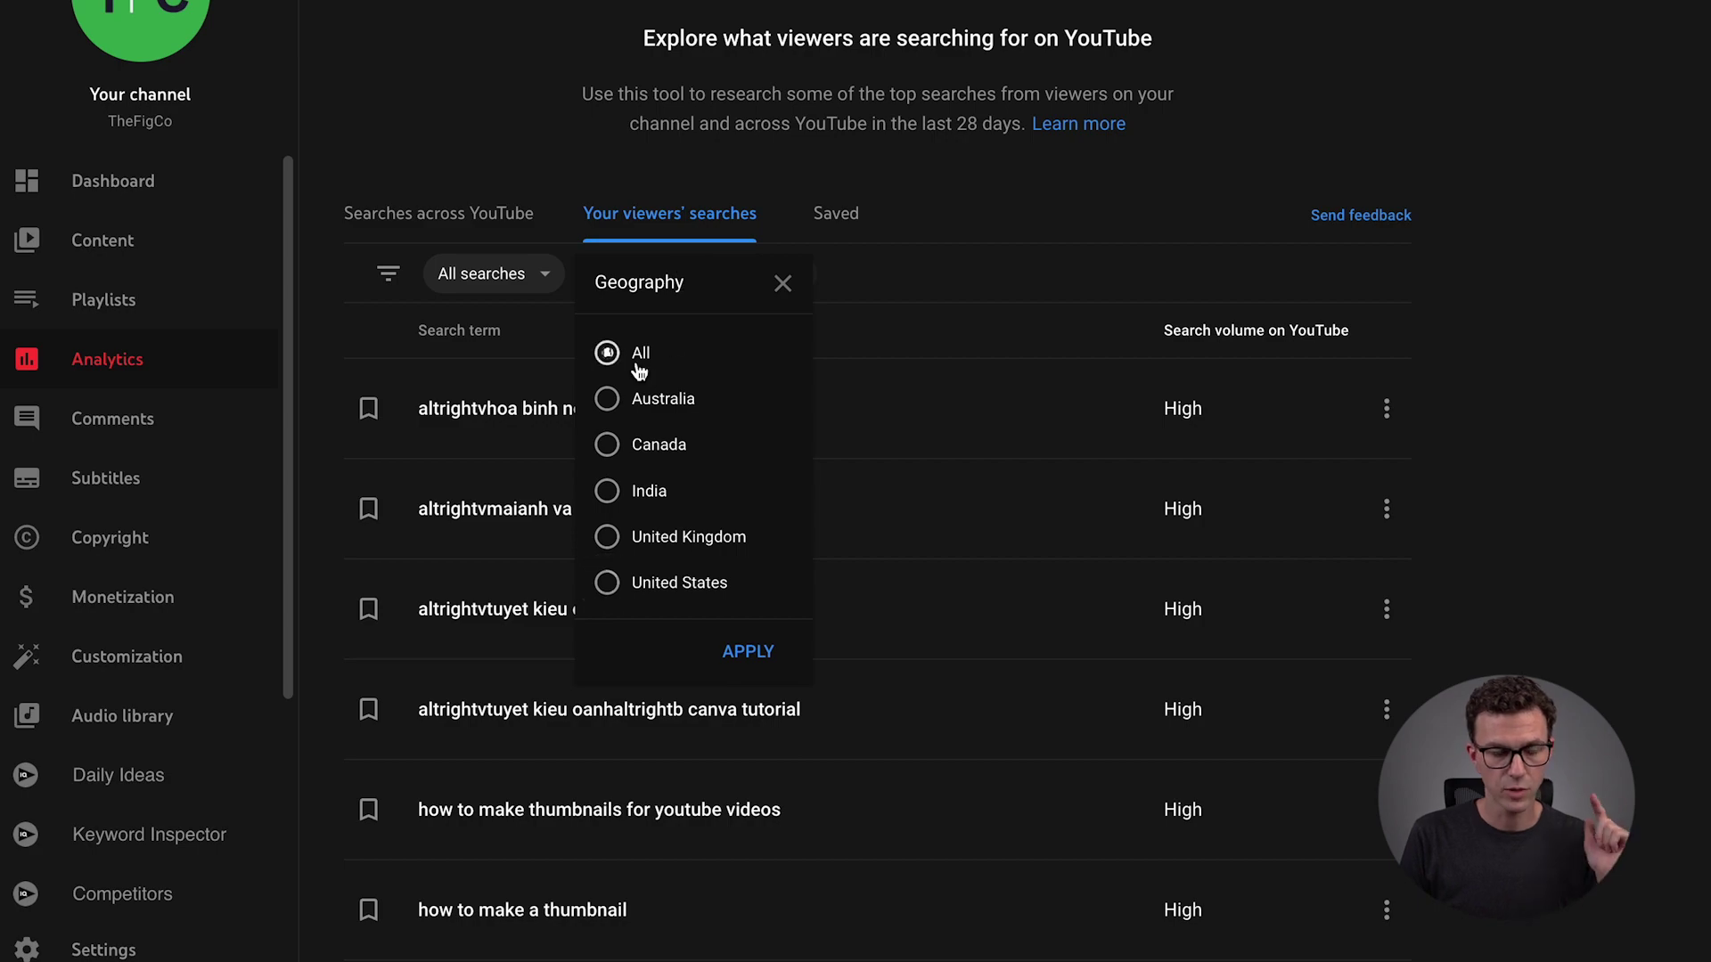
pyautogui.click(756, 647)
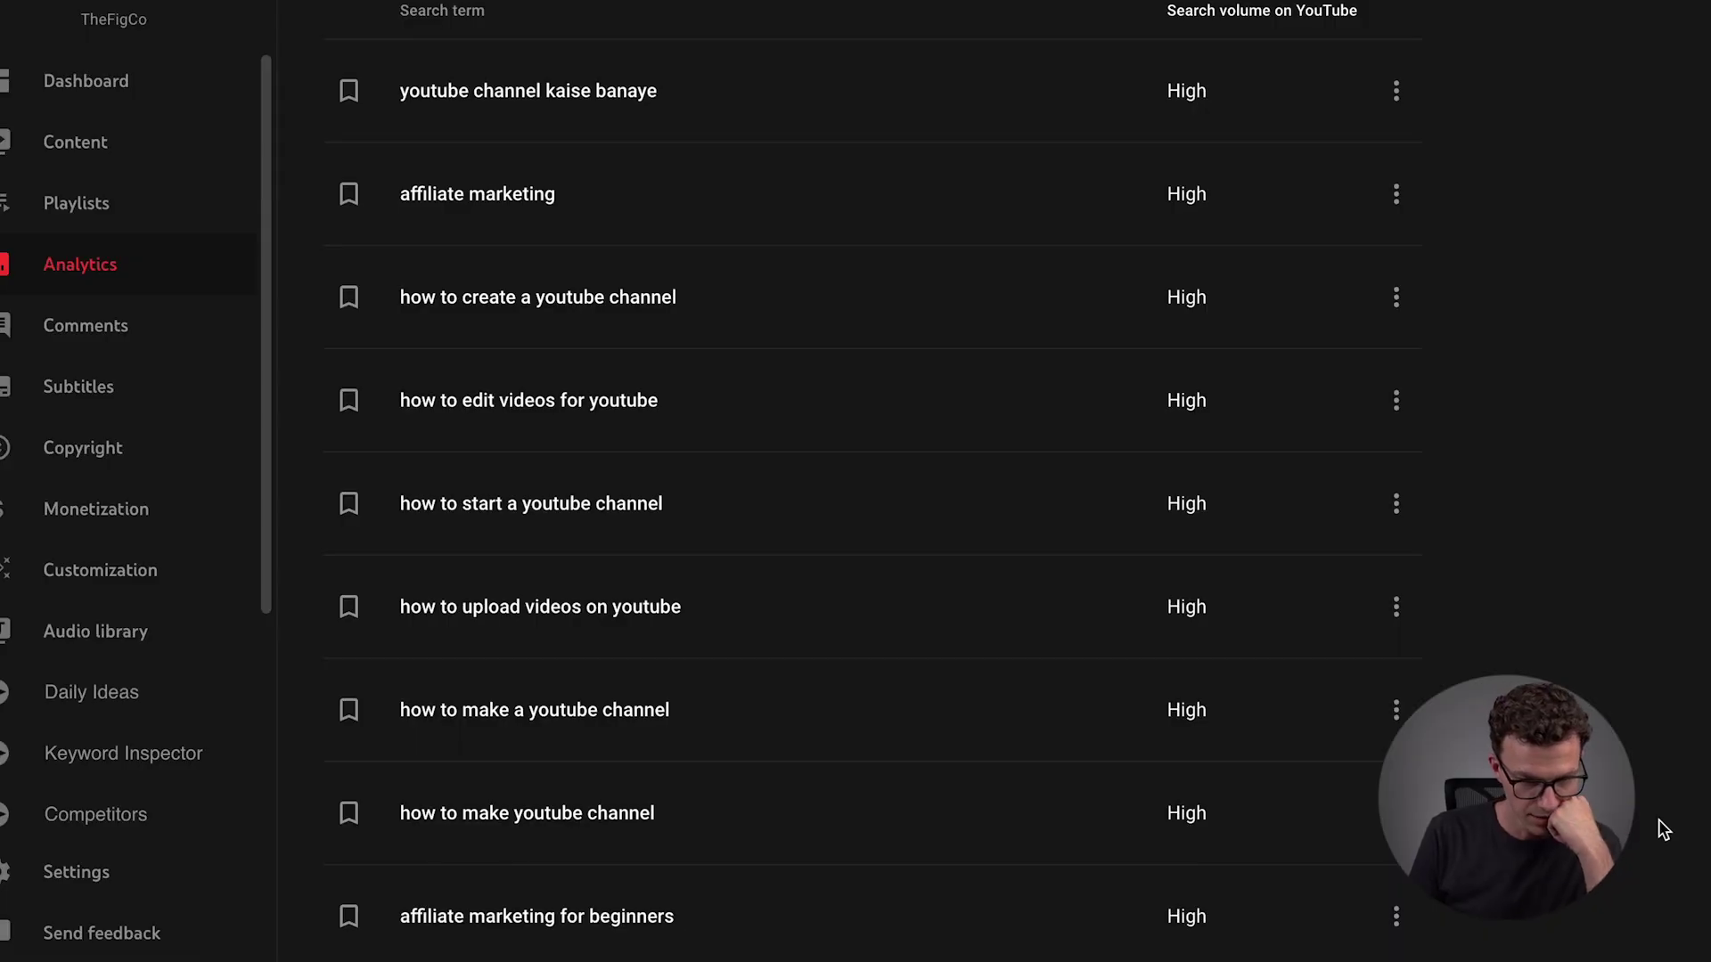
pyautogui.scroll(-3, 1663, 830)
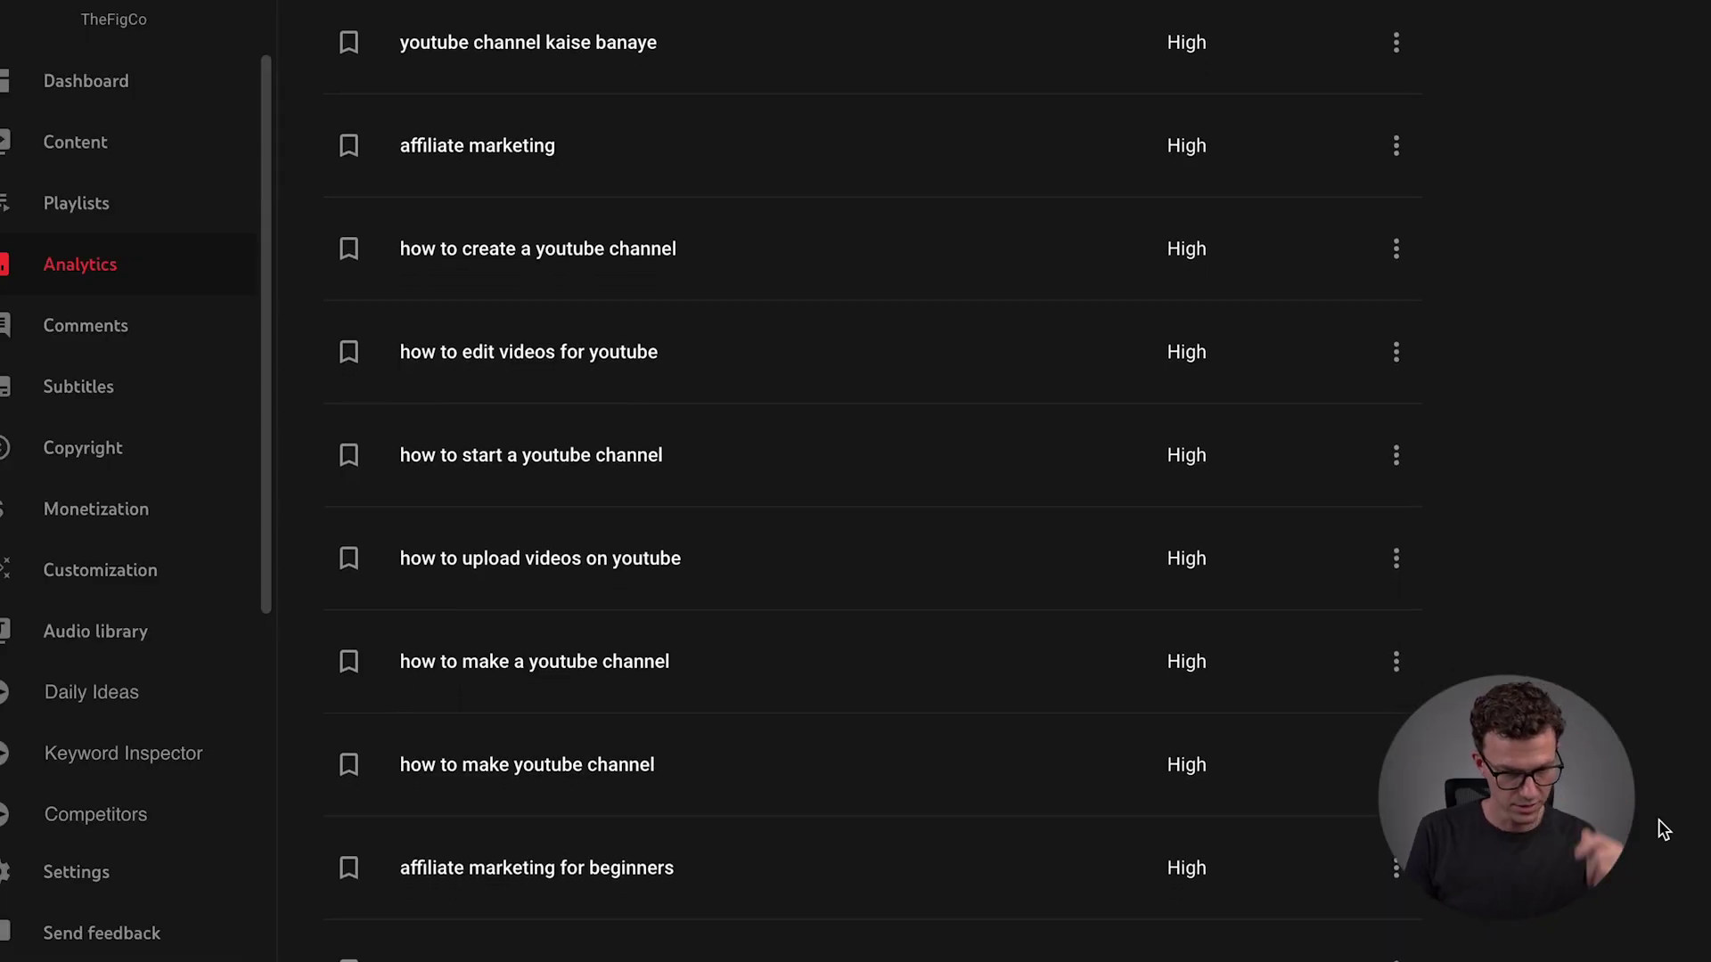
pyautogui.click(1396, 908)
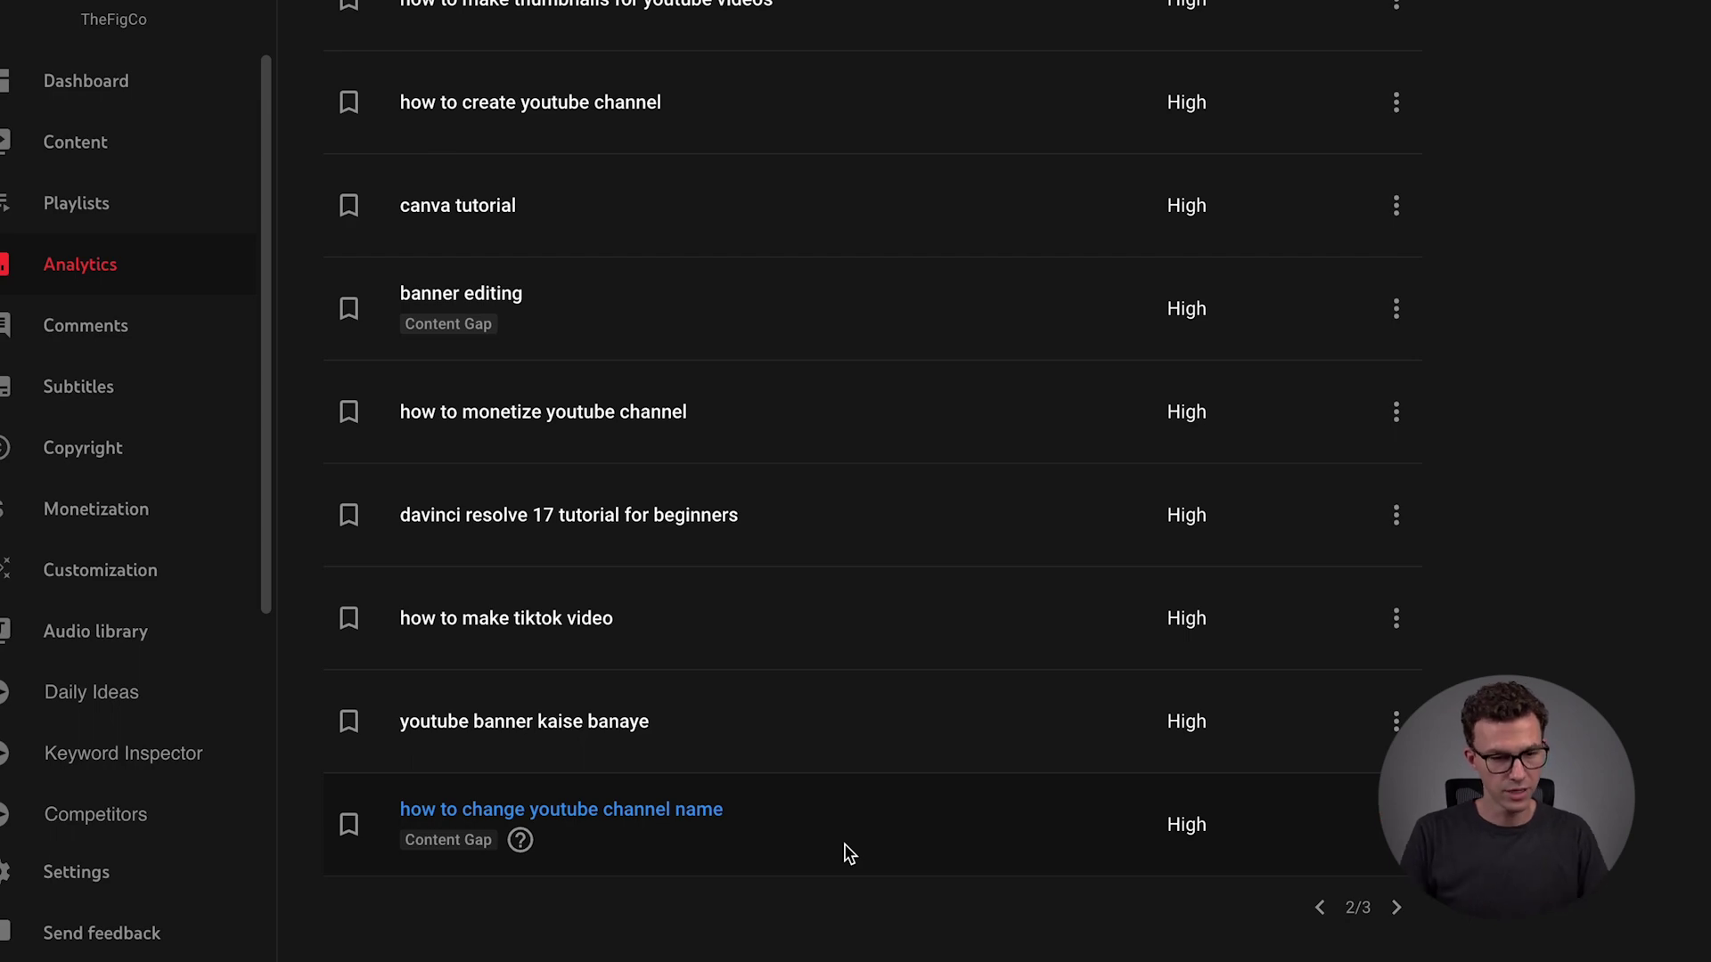
pyautogui.moveTo(516, 848)
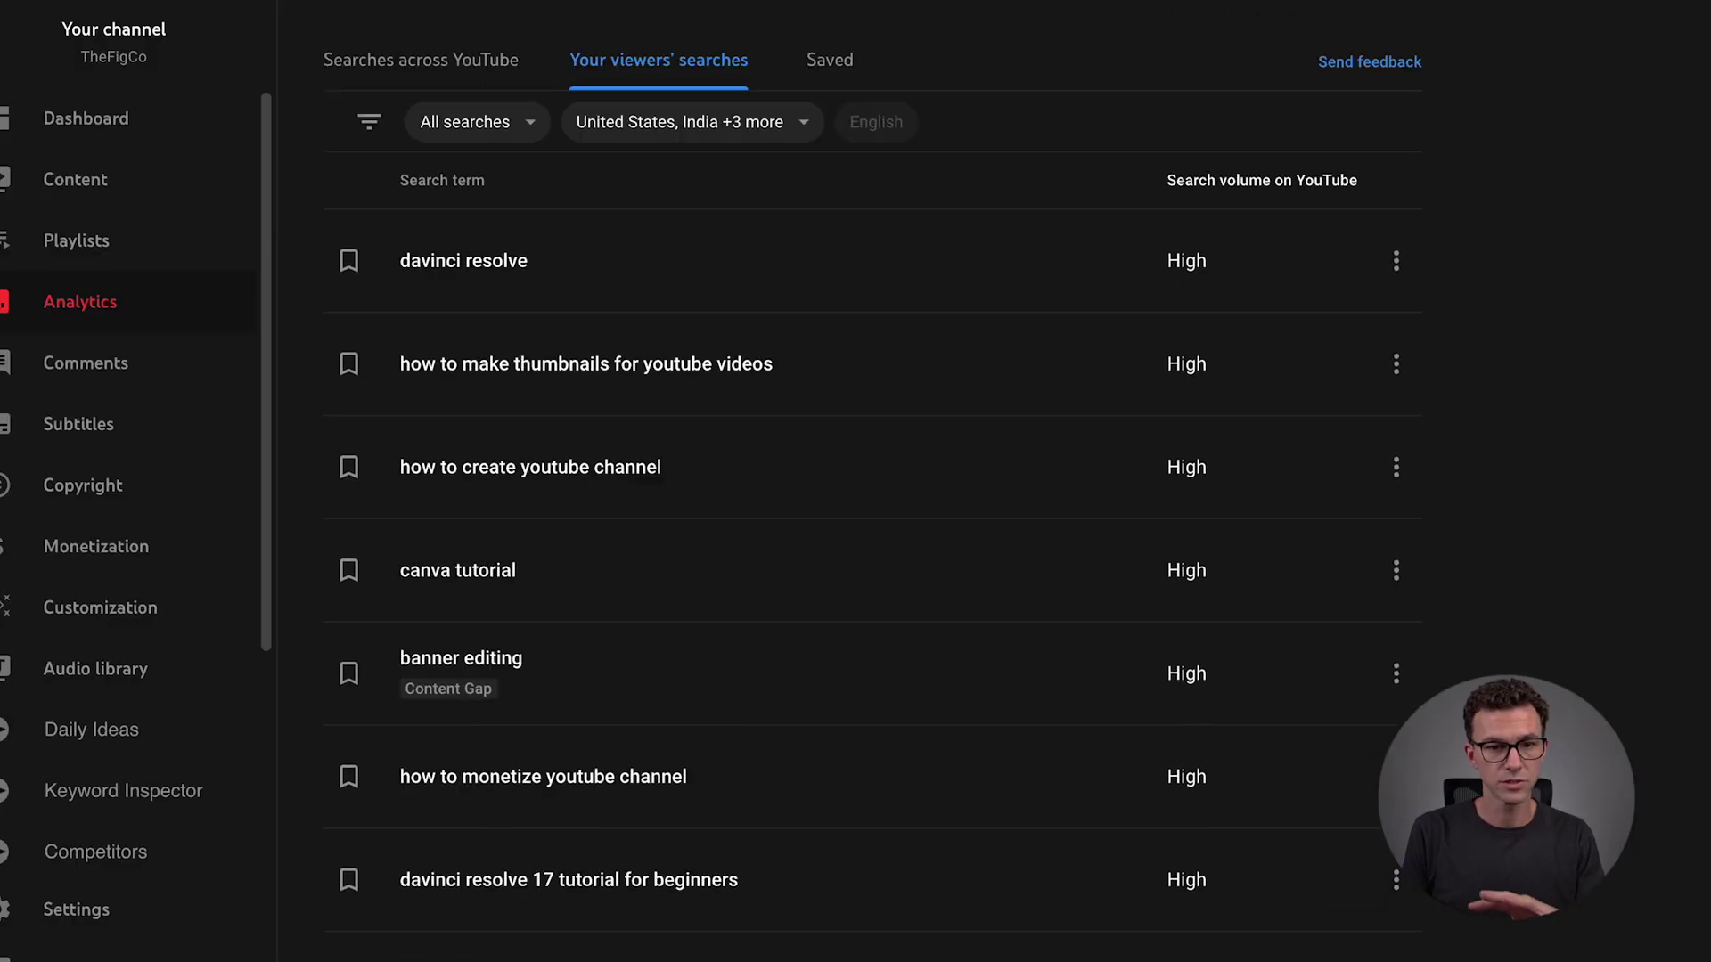
pyautogui.scroll(2, 873, 534)
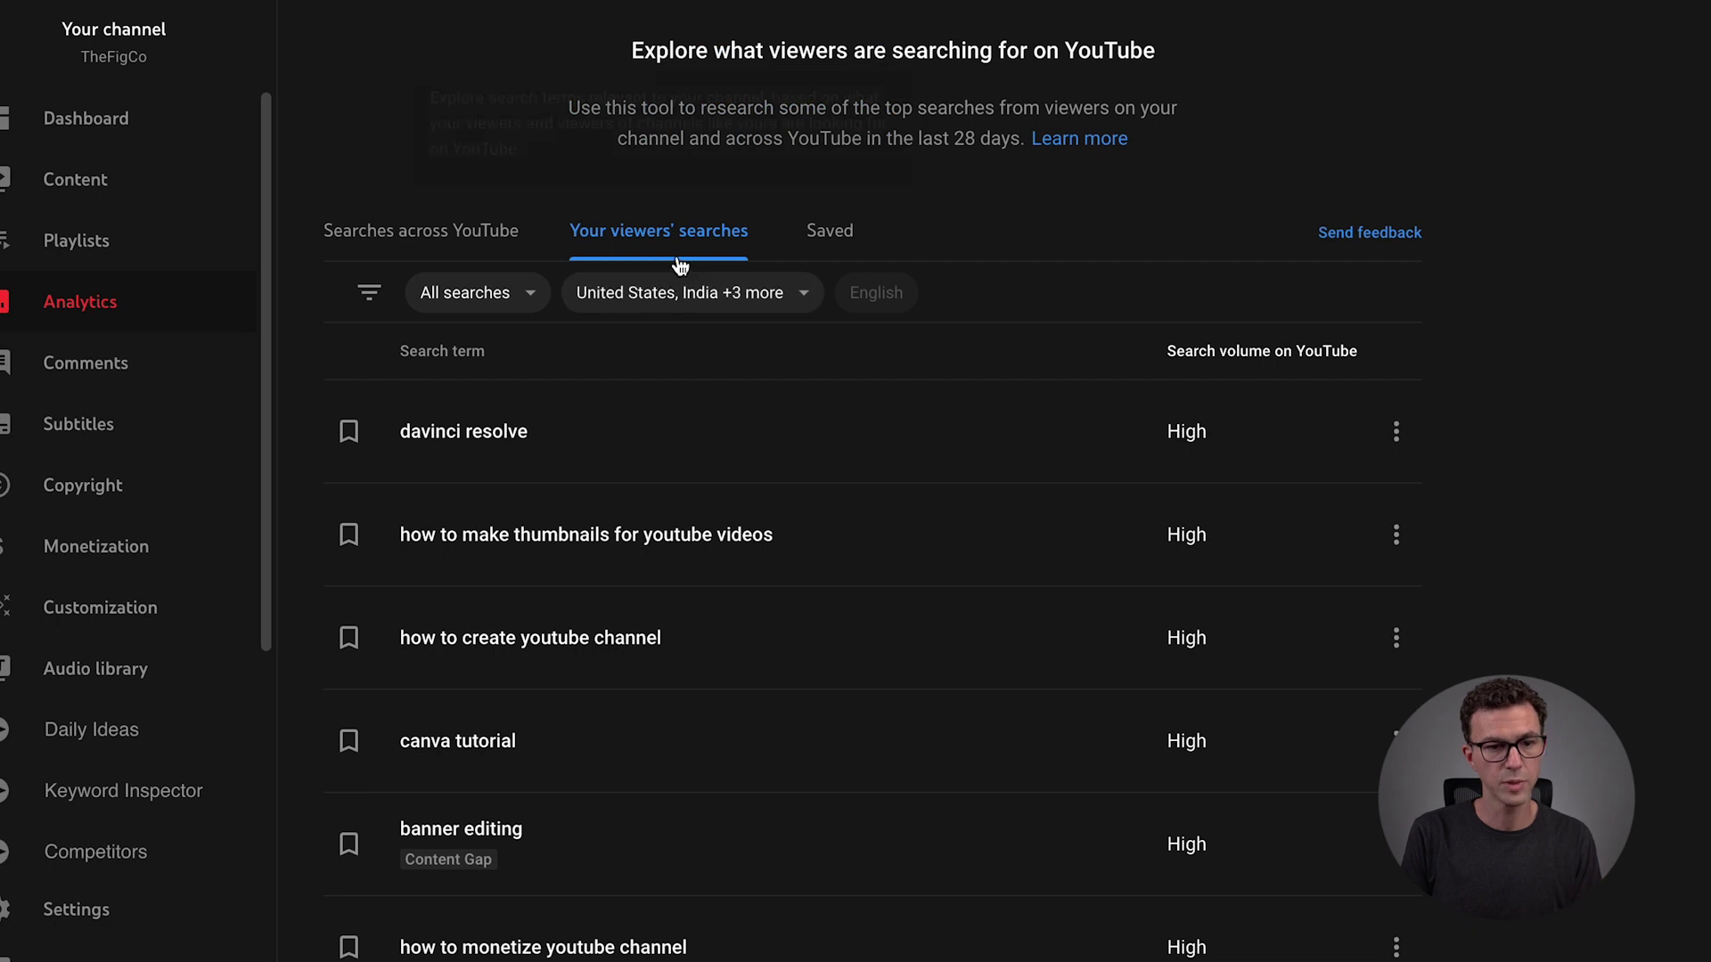
# Step: Check the empty Saved terms list, then switch to Searches across YouTube
pyautogui.click(836, 243)
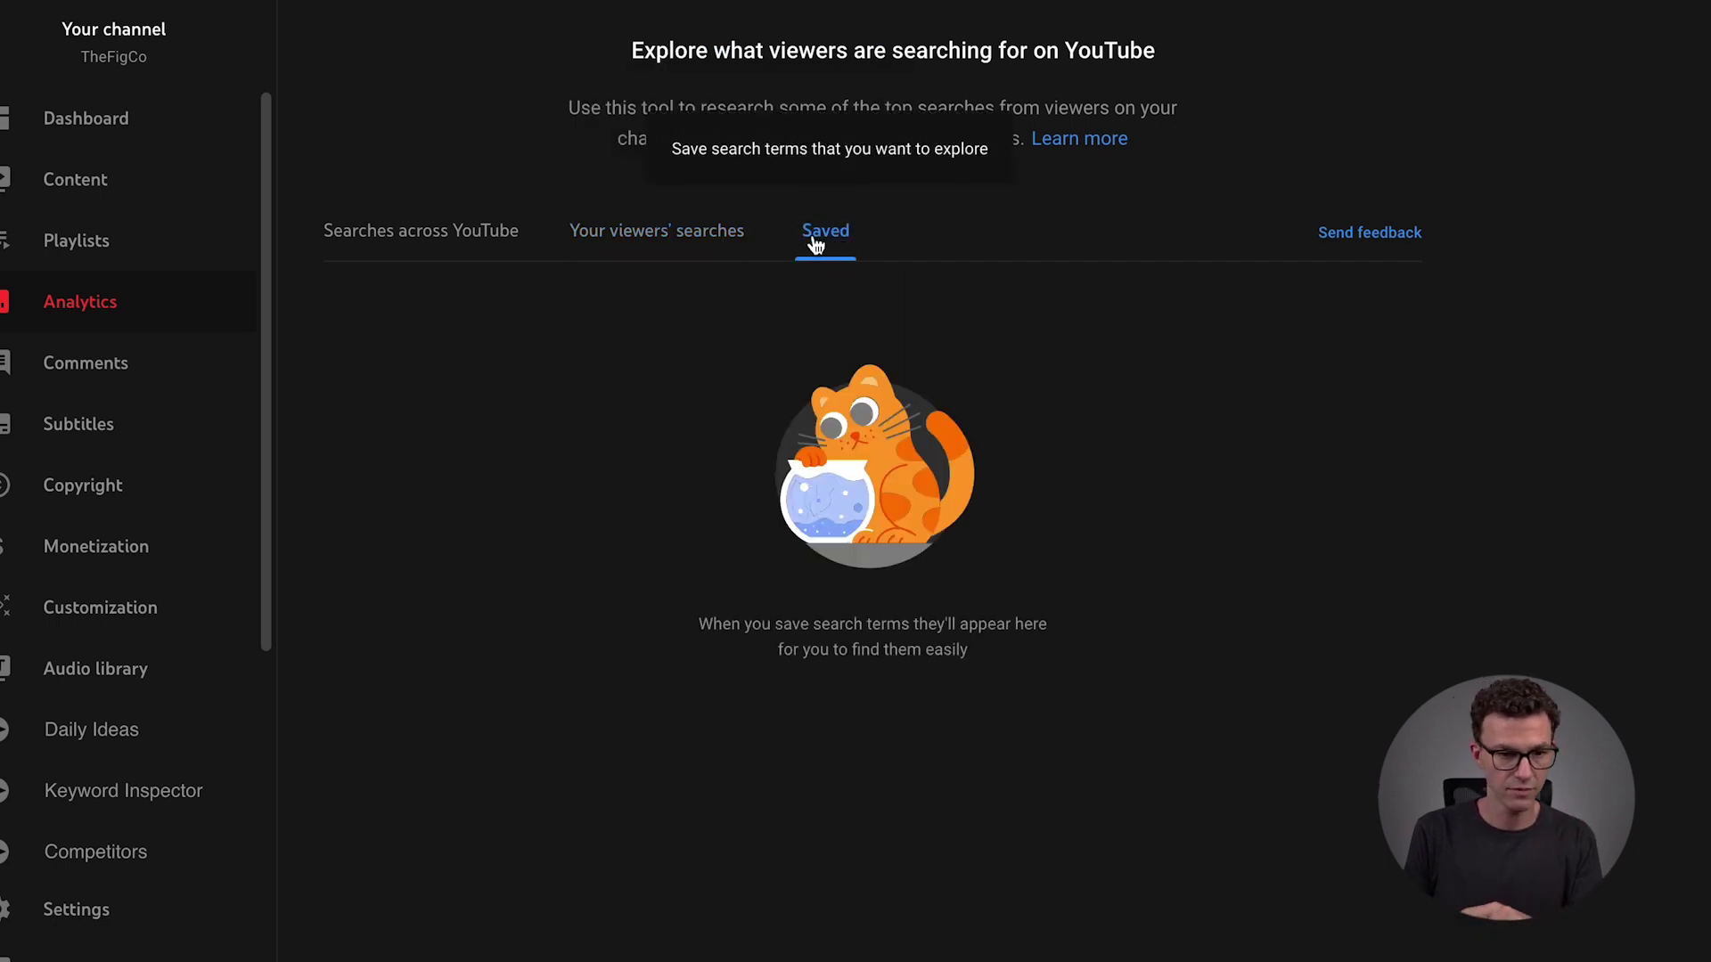
pyautogui.click(475, 250)
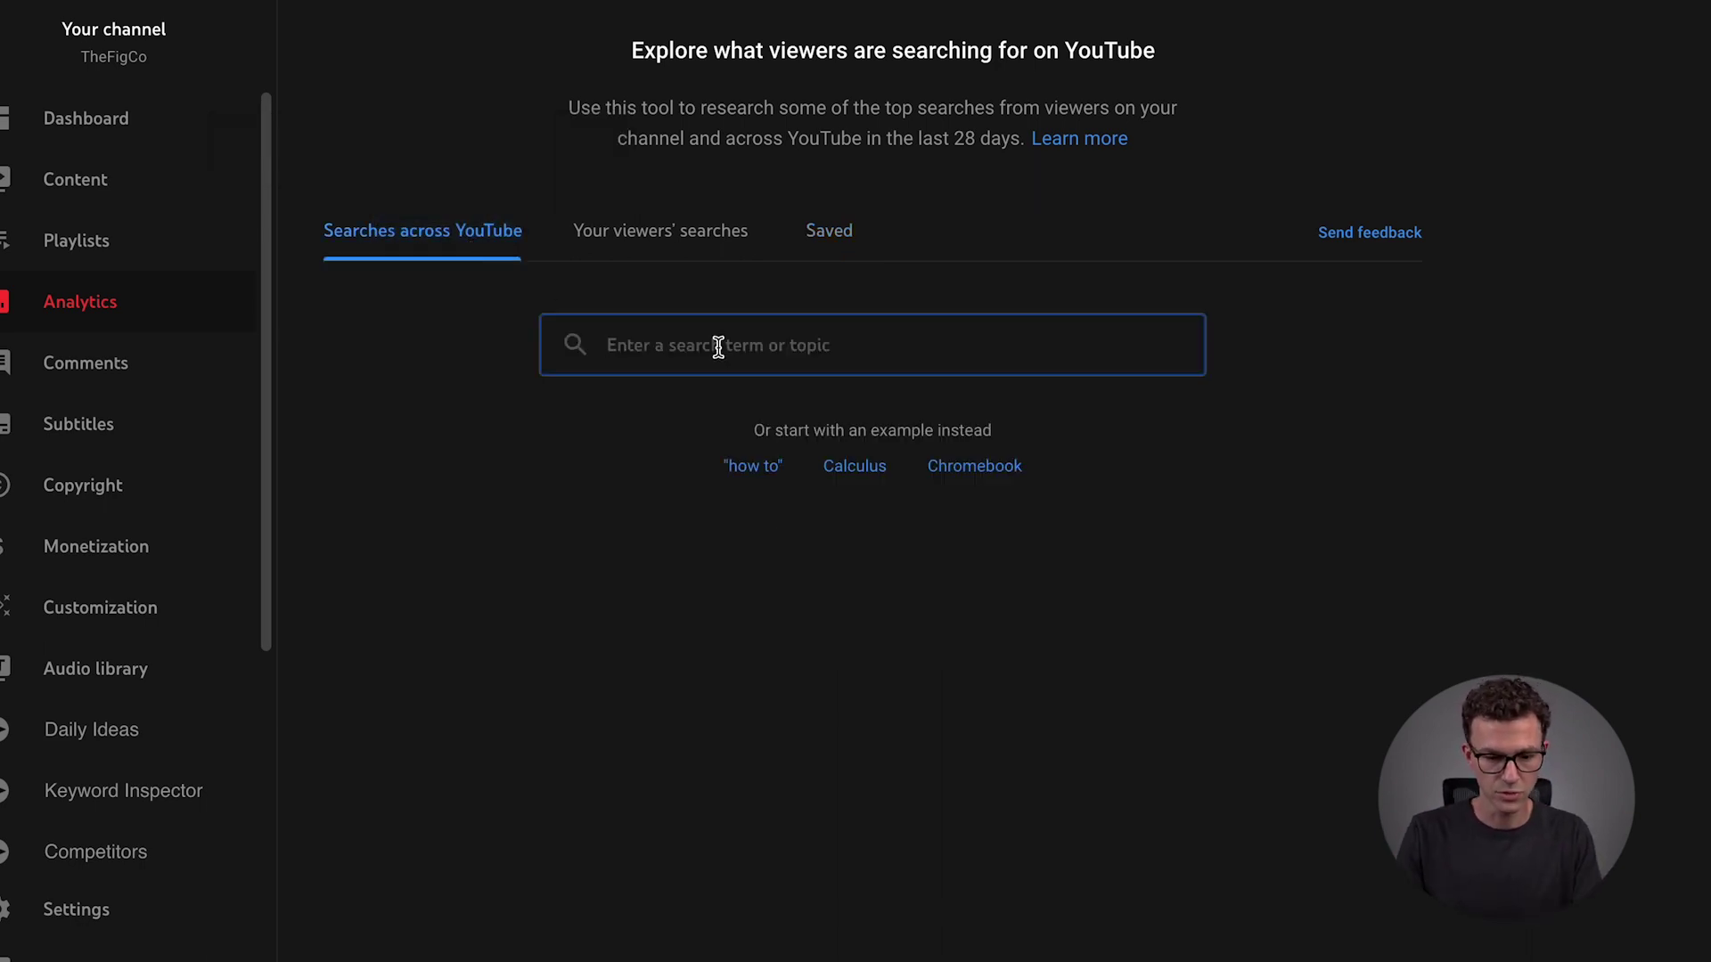
# Step: Search YouTube for 'davinci resolve 18'
pyautogui.press('BackSpace')
pyautogui.press('BackSpace')
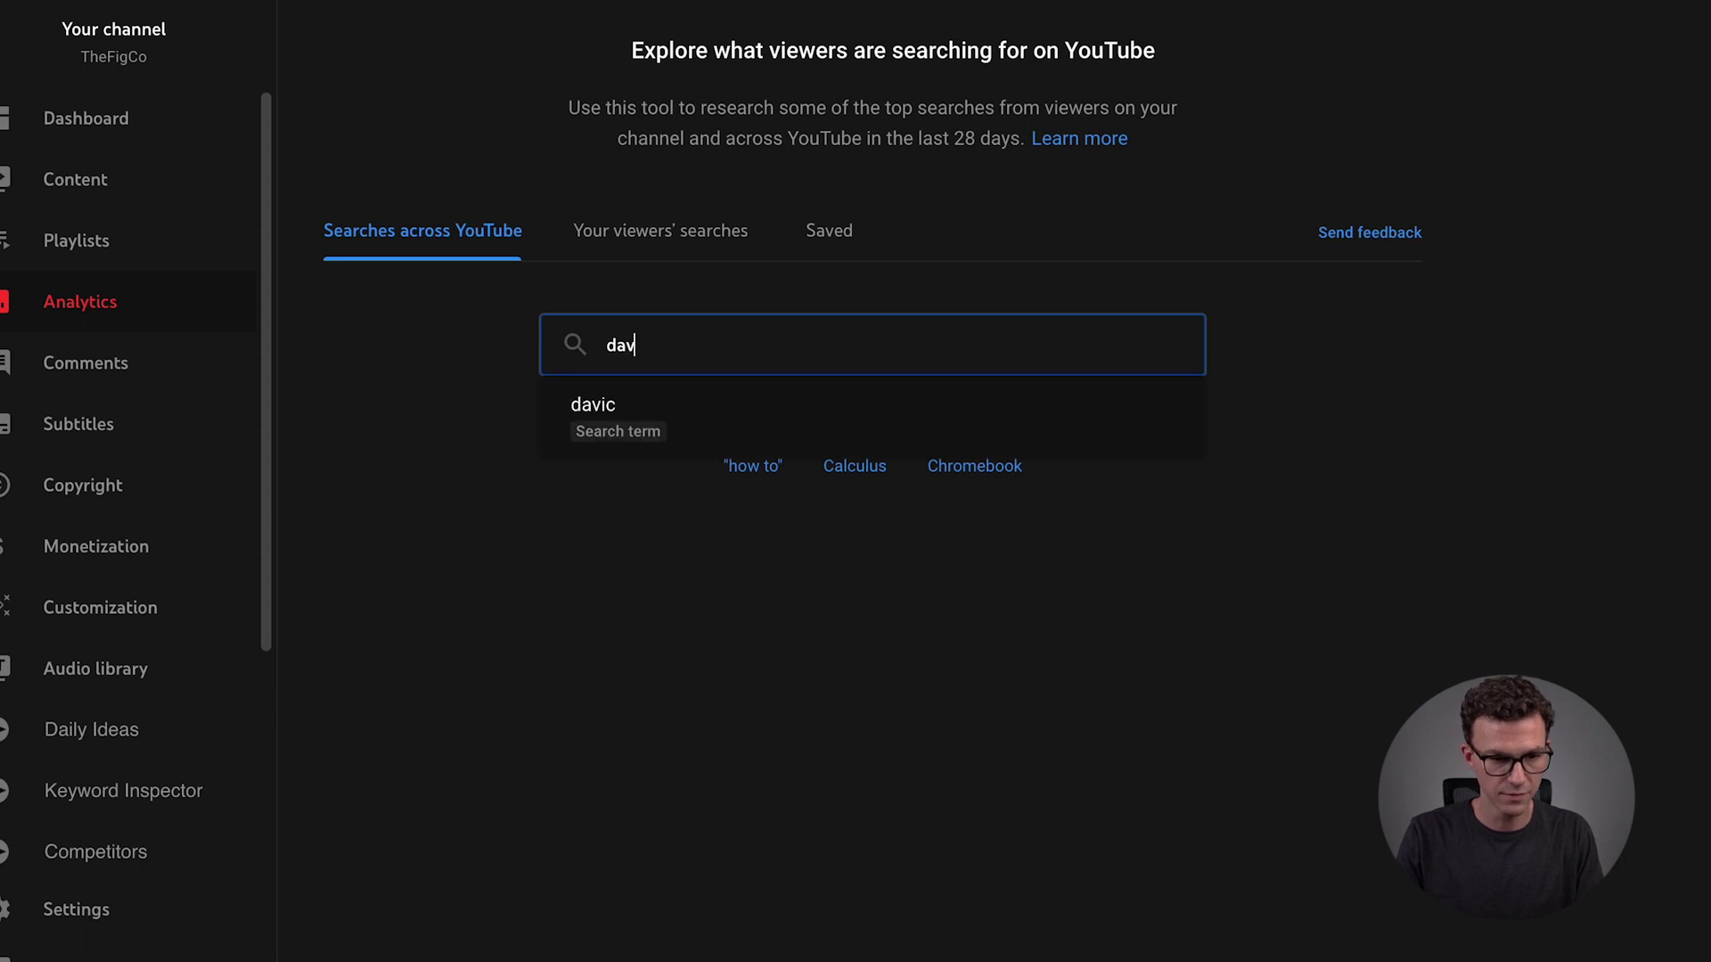
pyautogui.write('resolve 18')
pyautogui.press('Return')
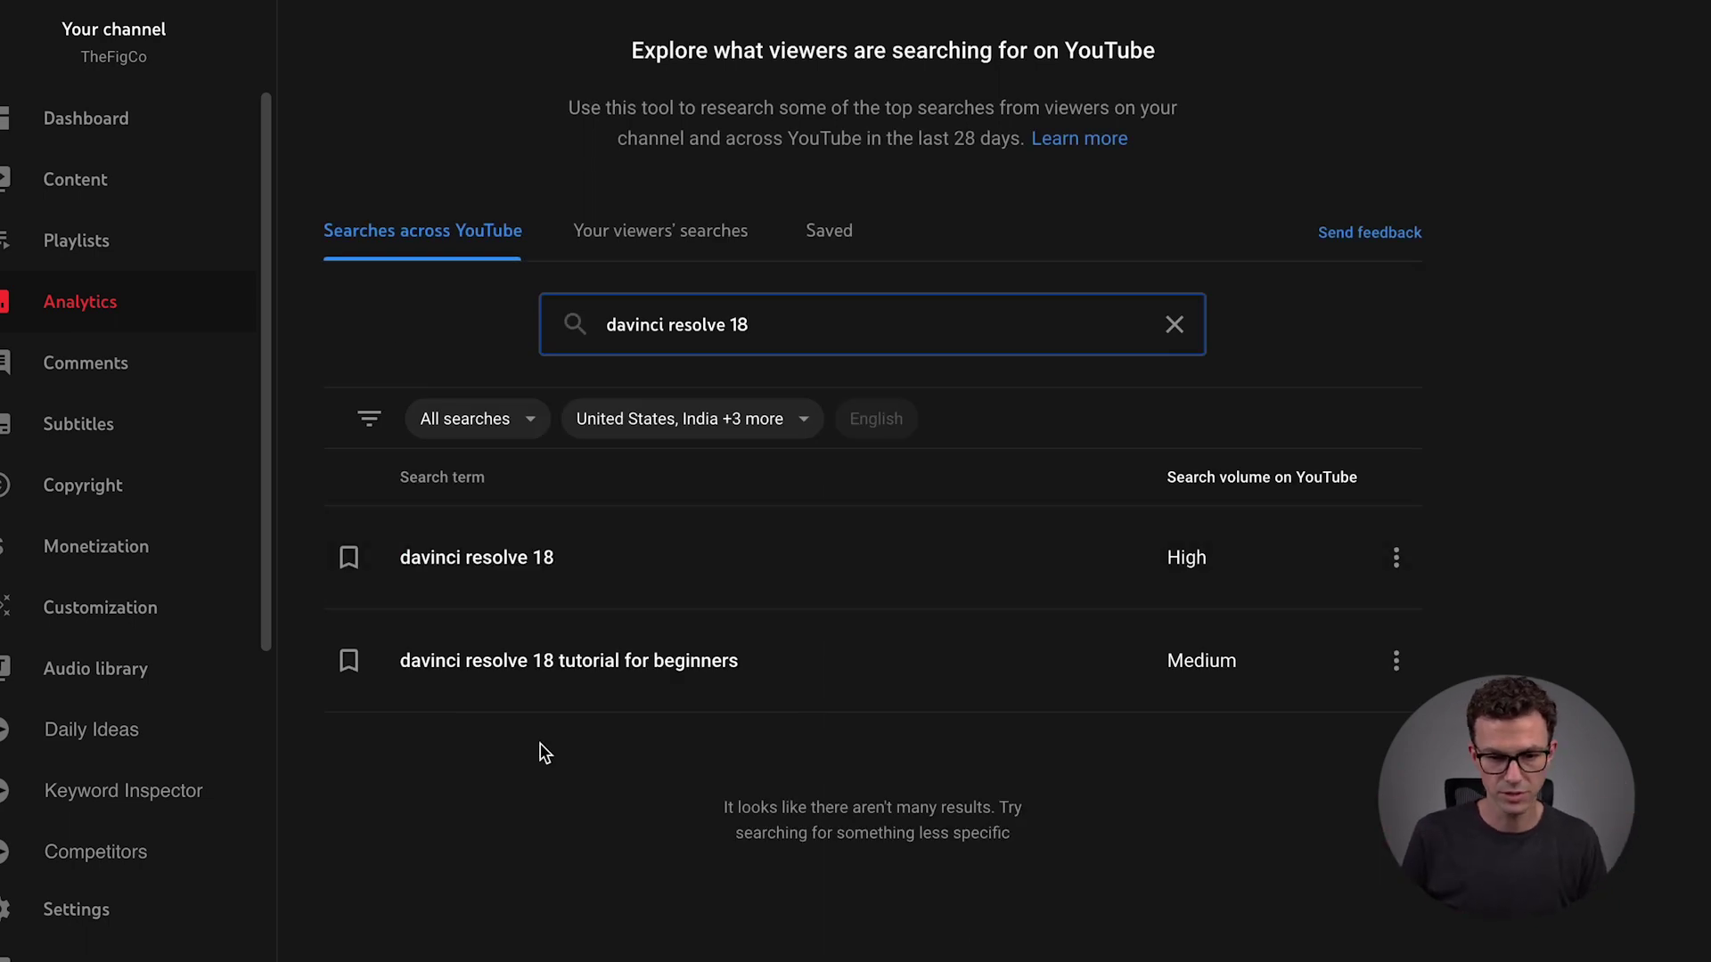
# Step: Change the search to 'davinci resolve 17' and review its results
pyautogui.press('BackSpace')
pyautogui.write('7')
pyautogui.press('Return')
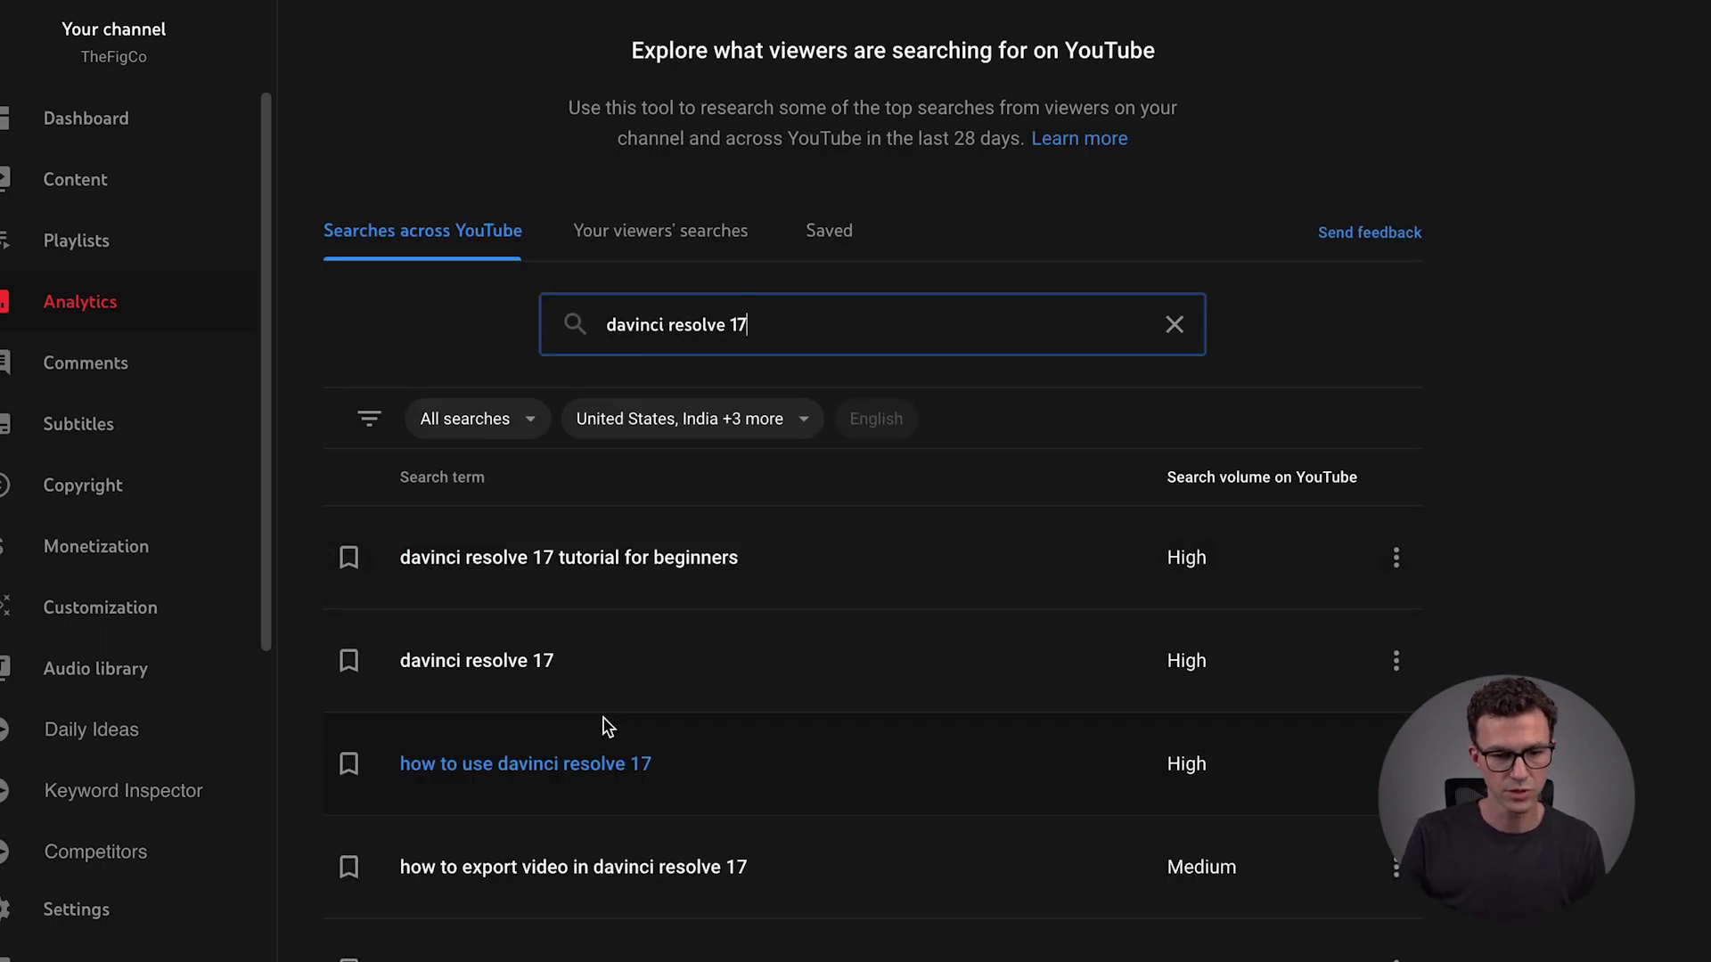
pyautogui.scroll(-7, 600, 726)
pyautogui.scroll(7, 600, 726)
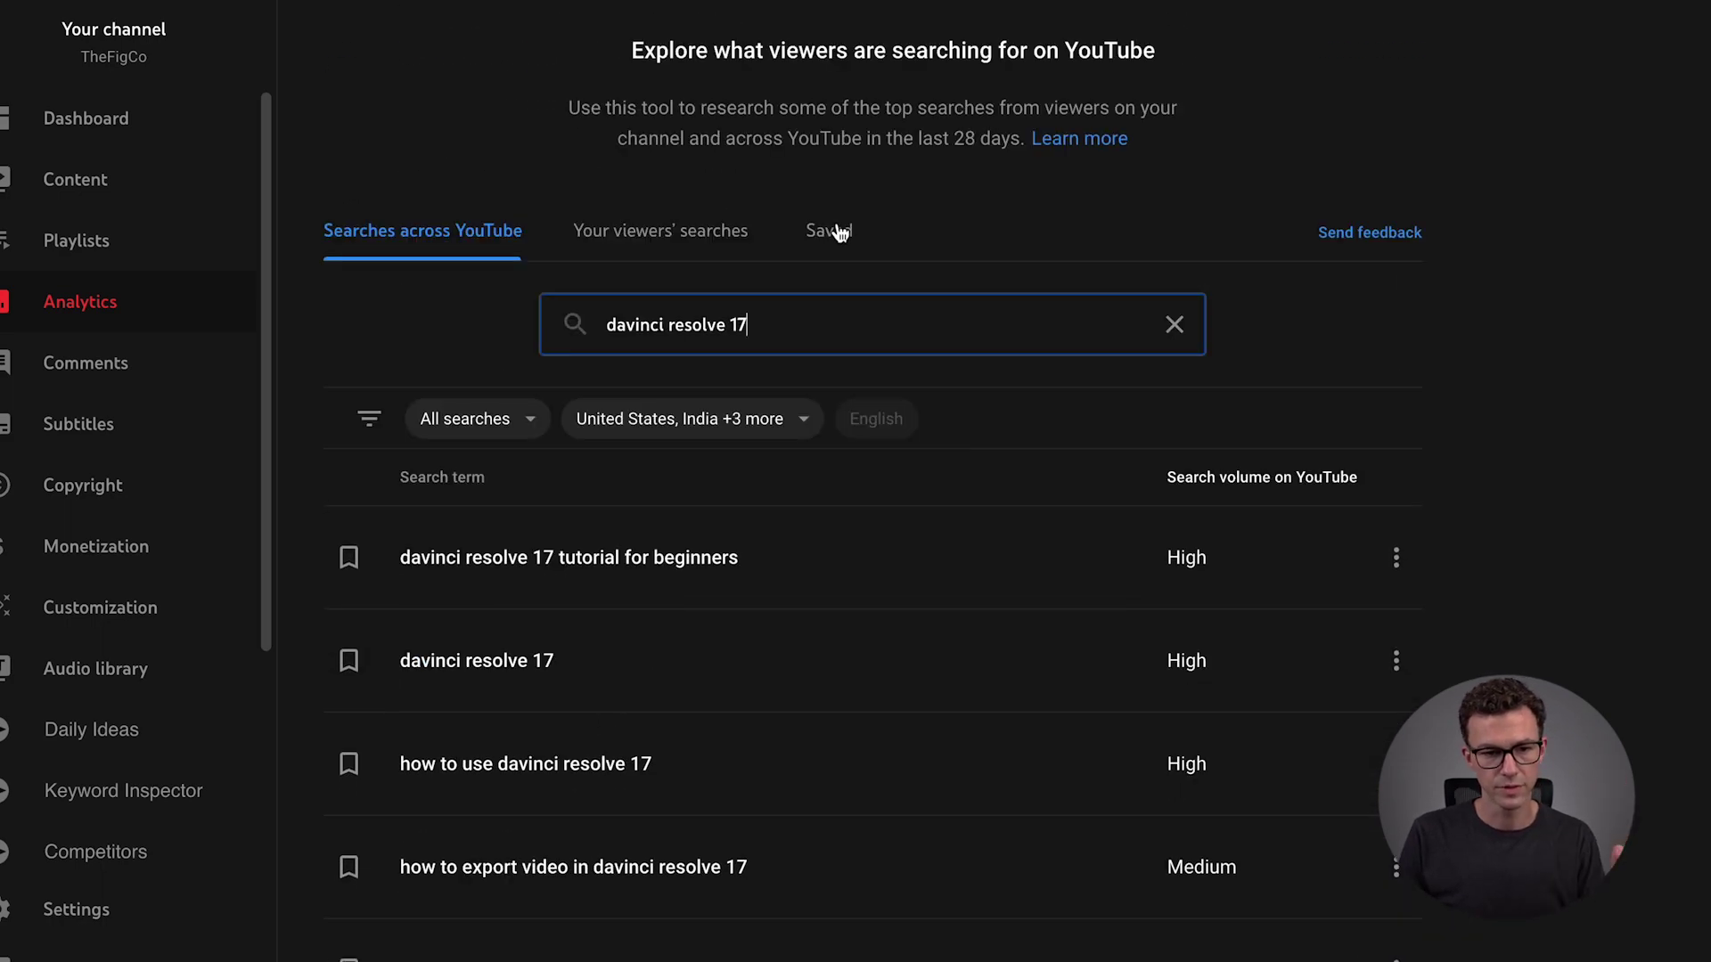
# Step: Switch the search back to 'davinci resolve 18' to see its two terms
pyautogui.click(767, 326)
pyautogui.press('BackSpace')
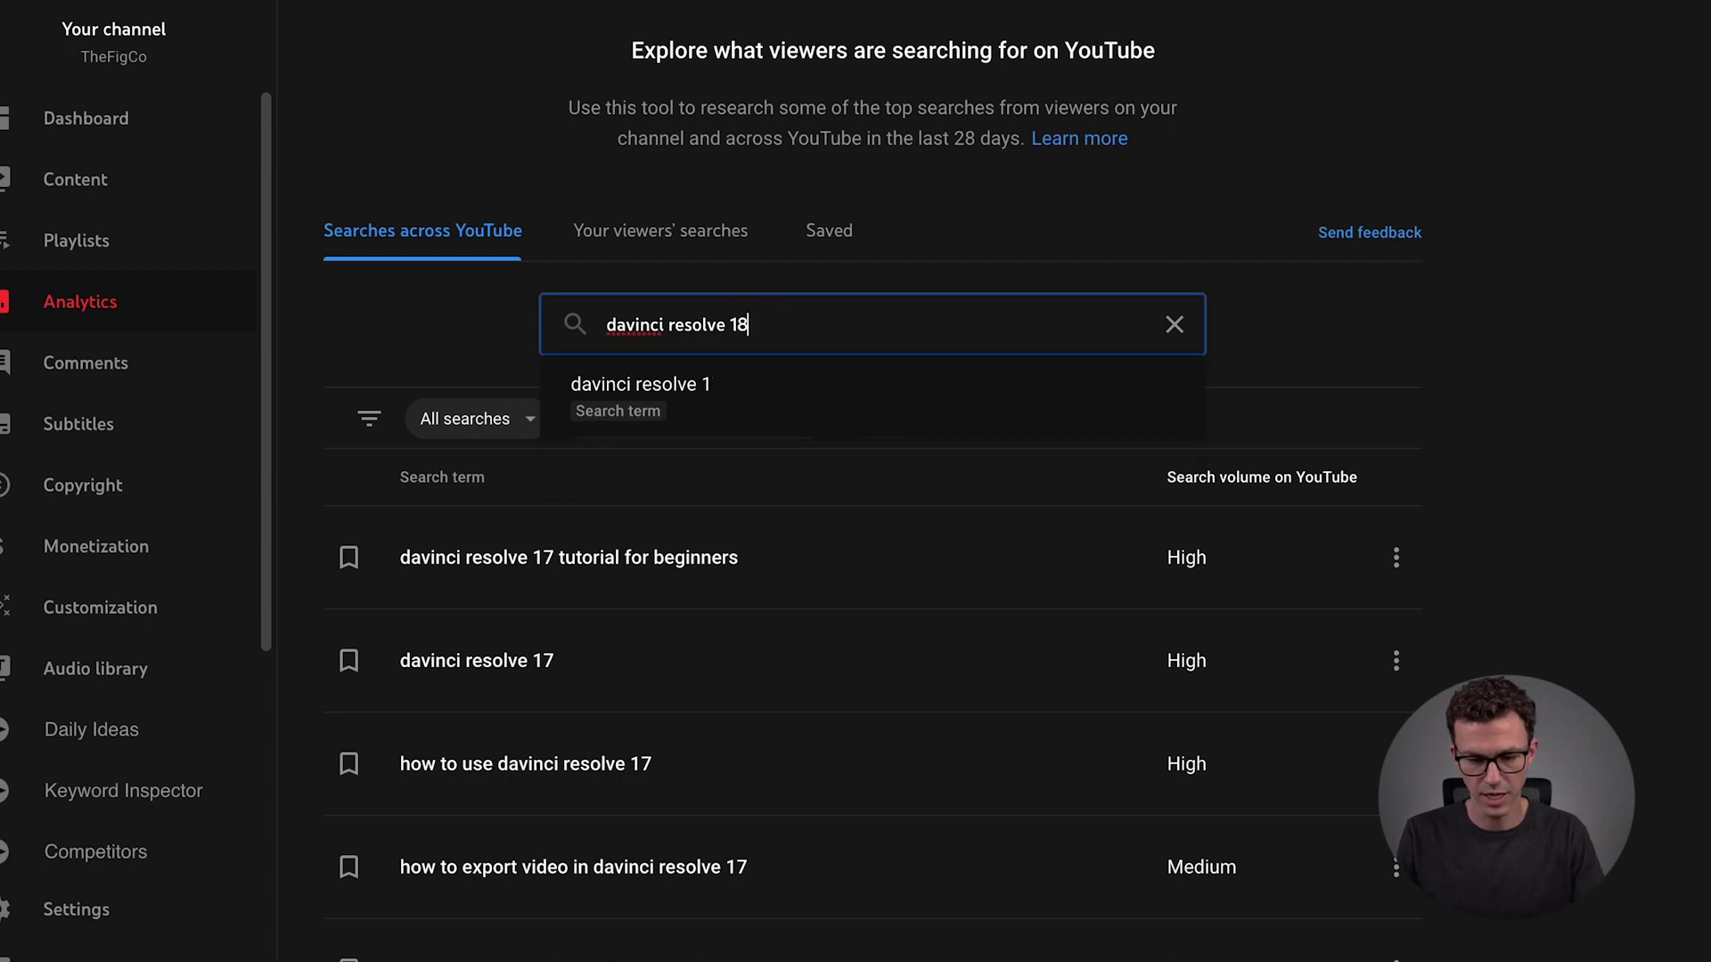
pyautogui.press('Return')
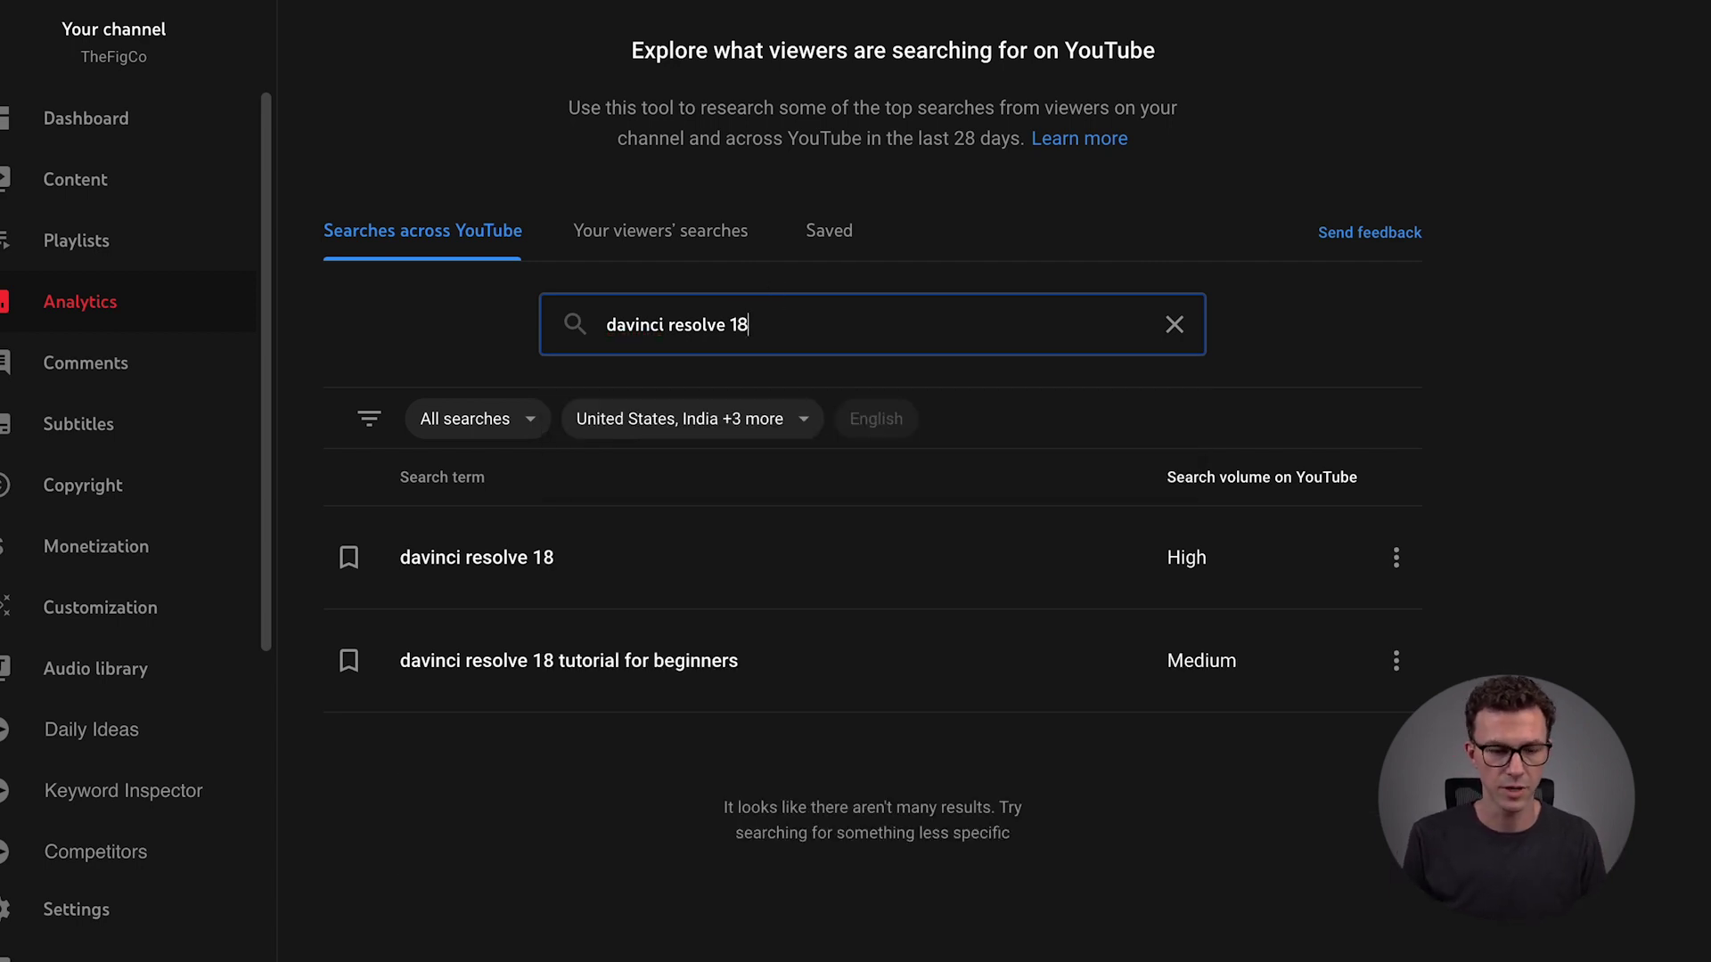
pyautogui.click(828, 314)
# Step: Replace the search term with 'youtube cards' and scroll through the resulting terms and volumes
pyautogui.hotkey('ctrl', 'a')
pyautogui.press('BackSpace')
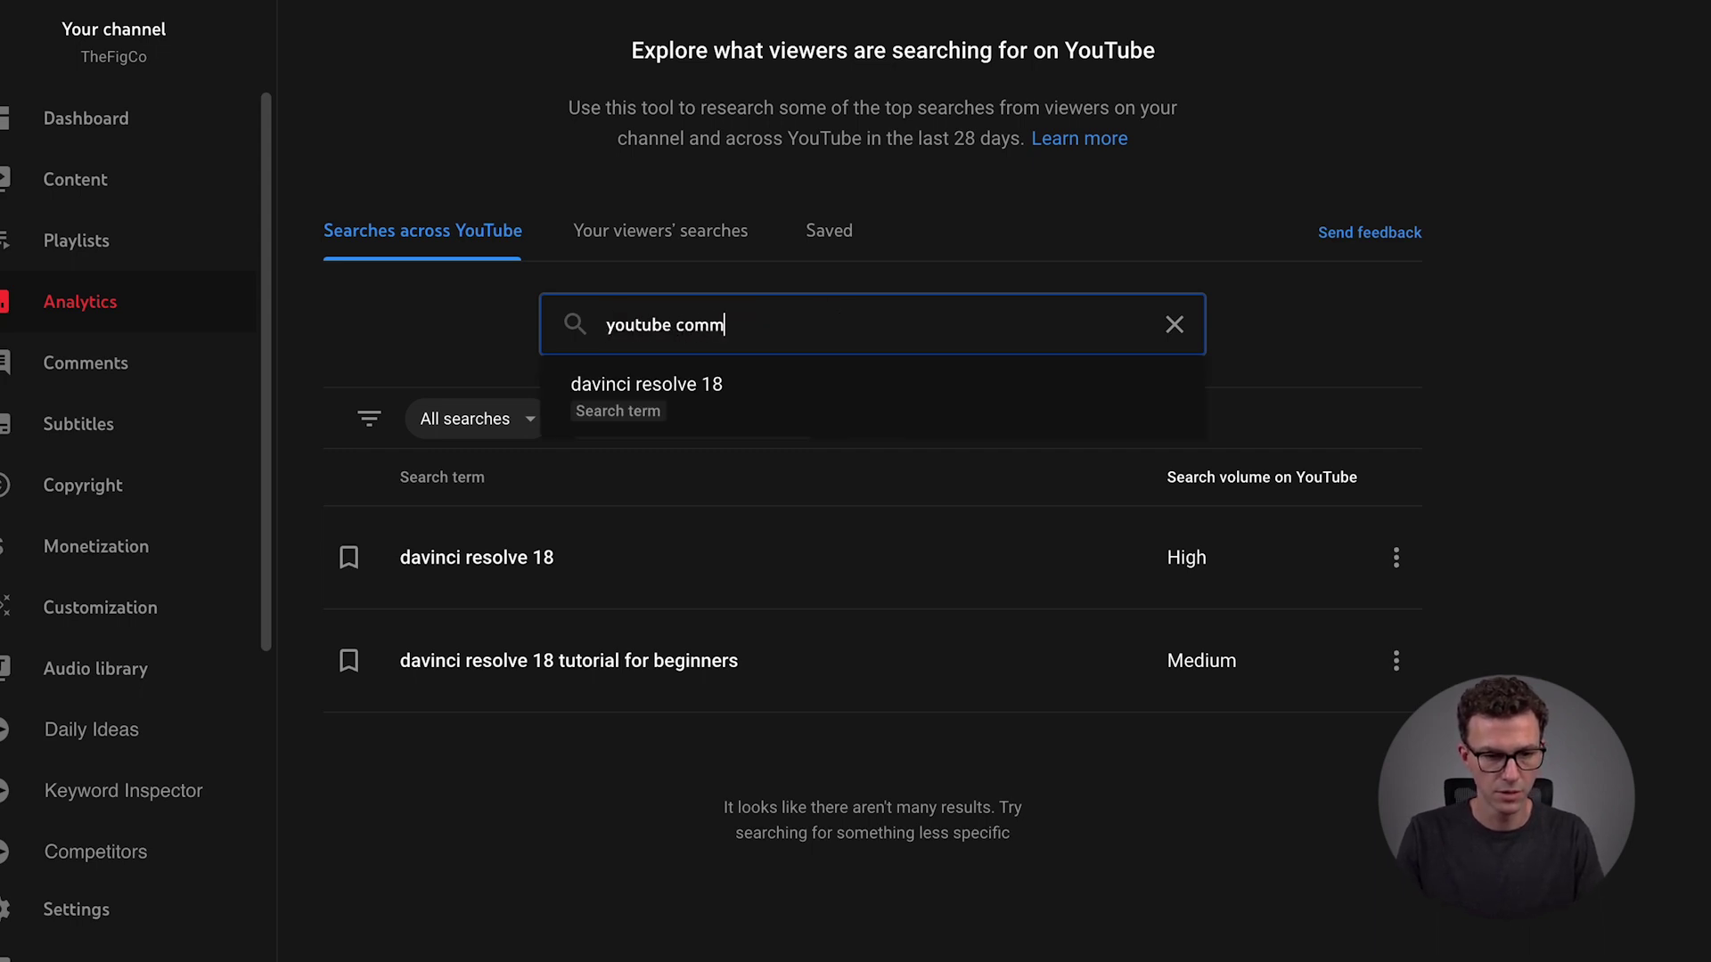
pyautogui.write('youtube cards')
pyautogui.press('Return')
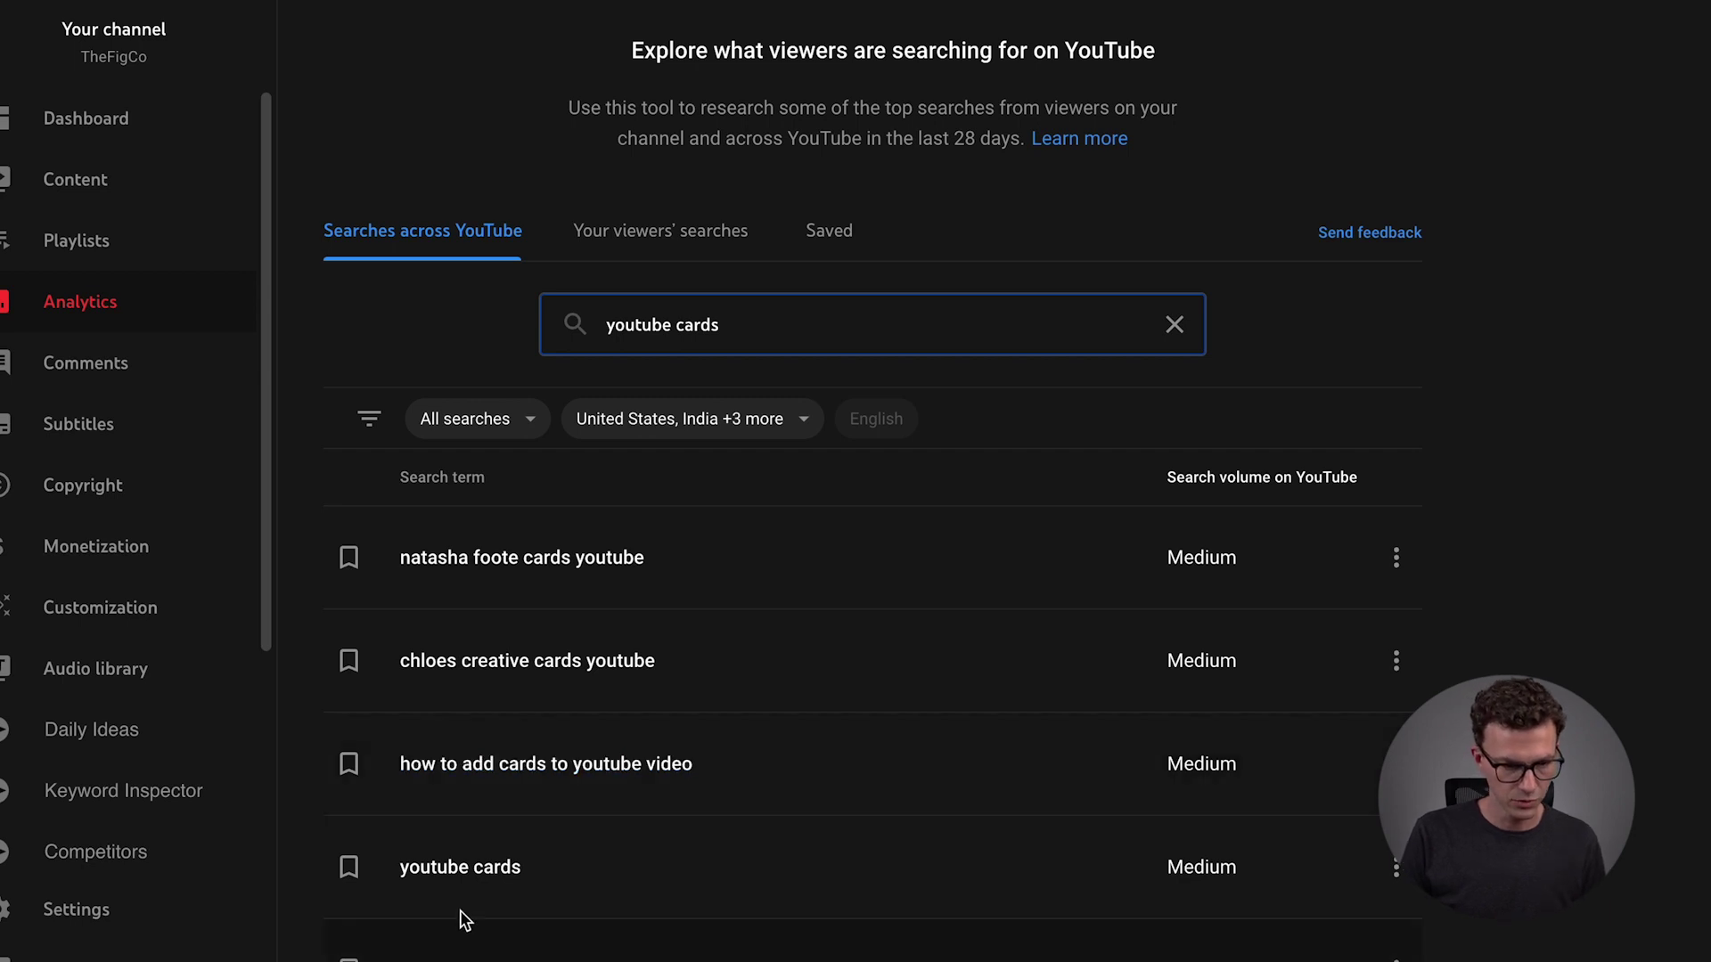
pyautogui.scroll(-2, 806, 884)
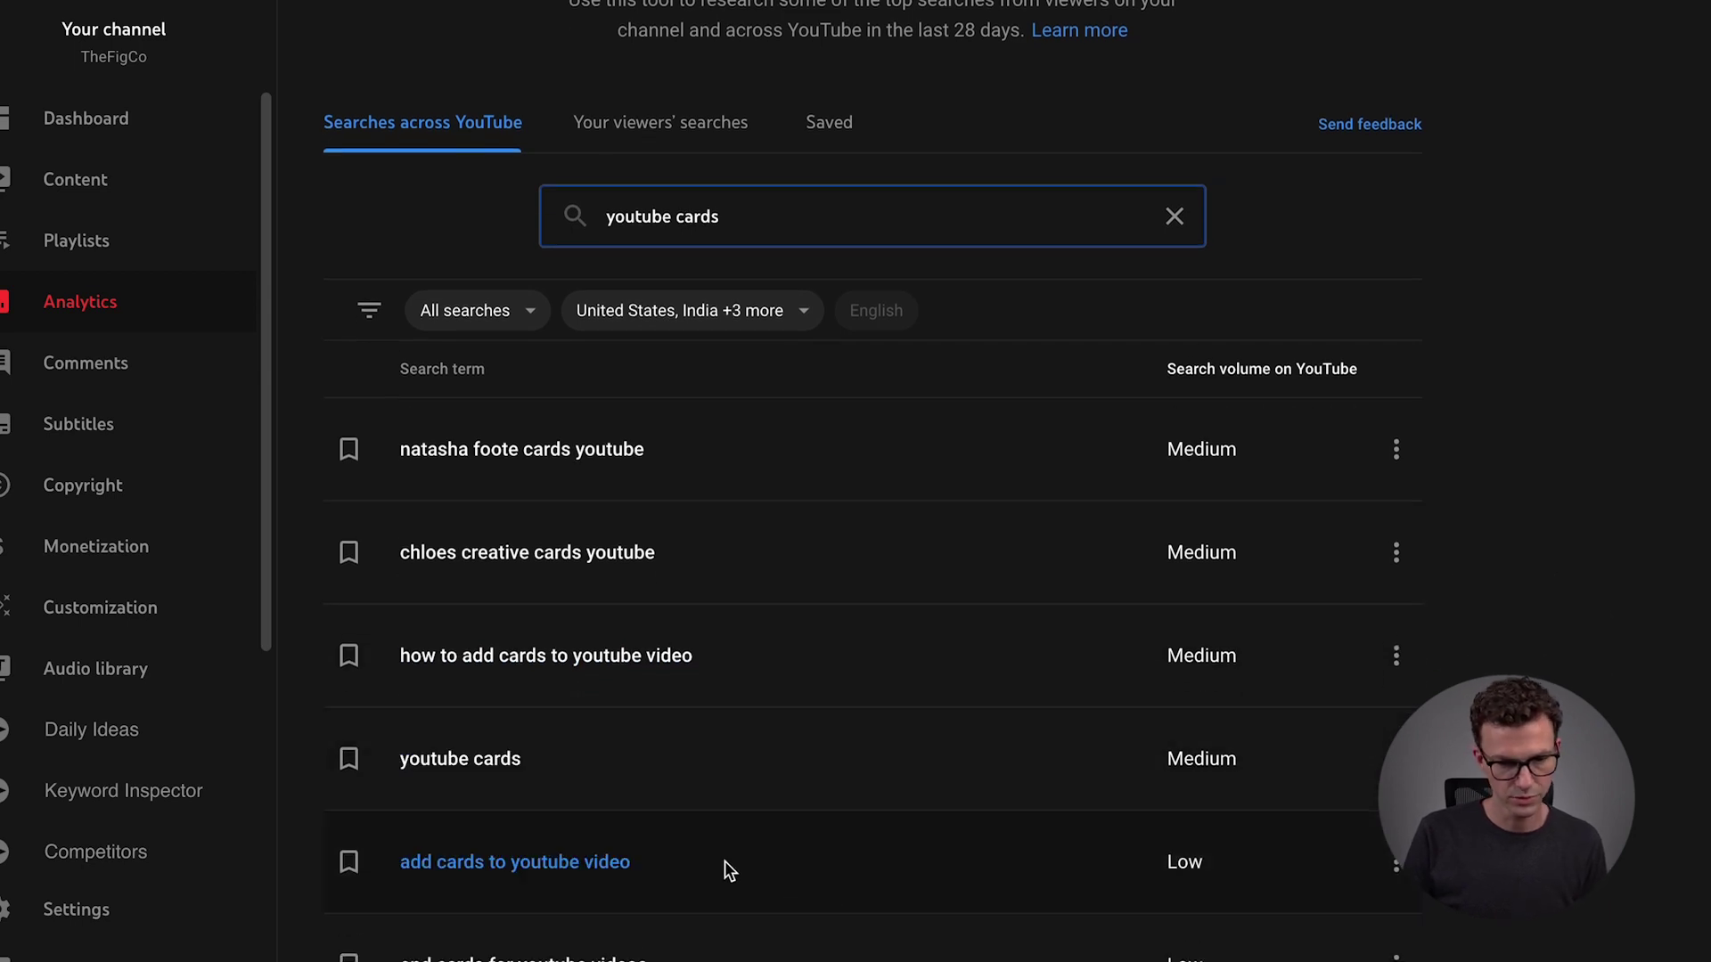
pyautogui.scroll(-1, 726, 870)
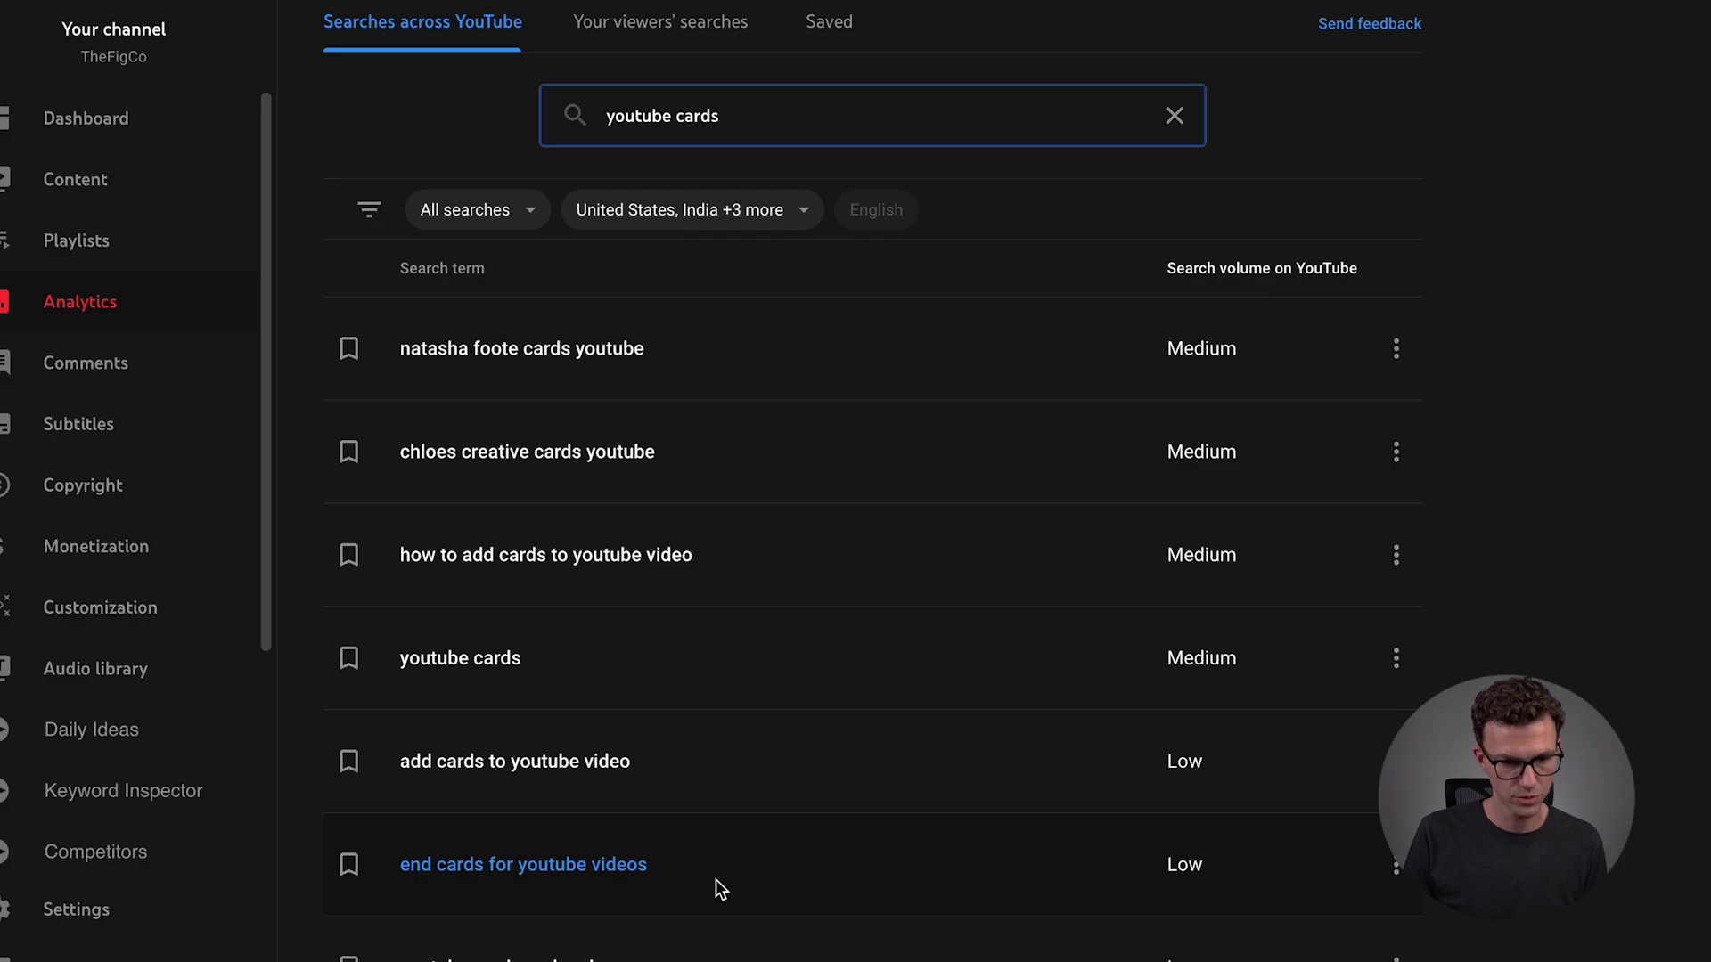
pyautogui.scroll(-2, 720, 888)
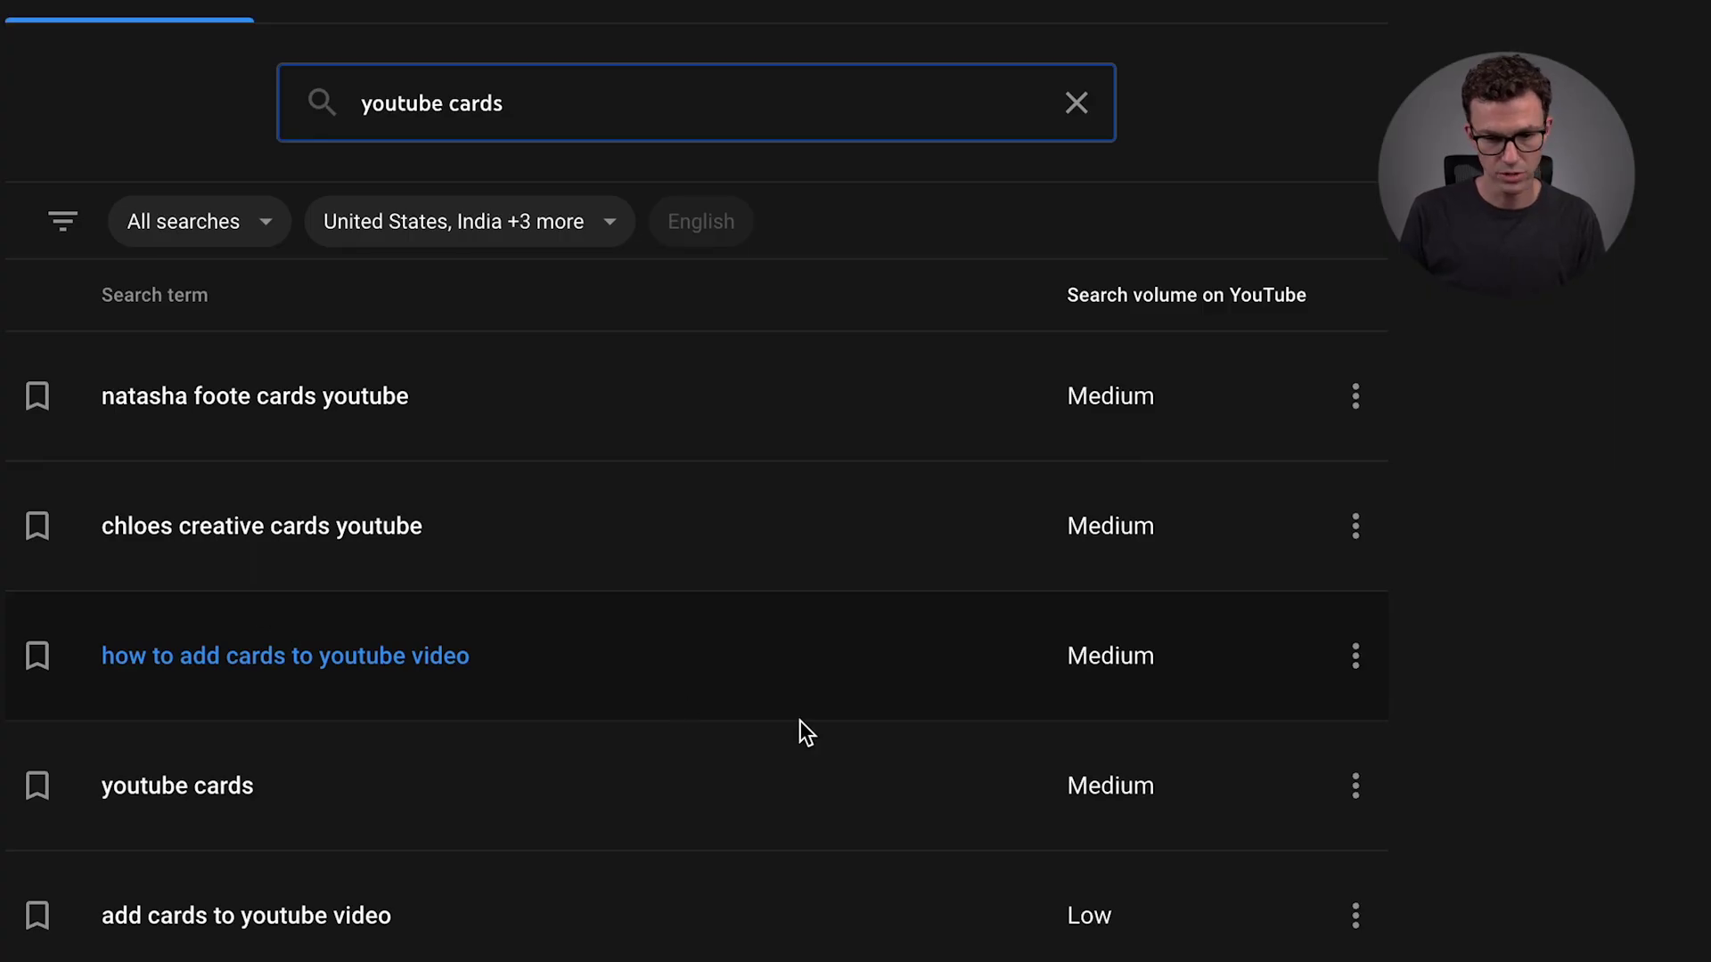
# Step: Save the term 'how to add cards to youtube video' from its options menu
pyautogui.click(1353, 664)
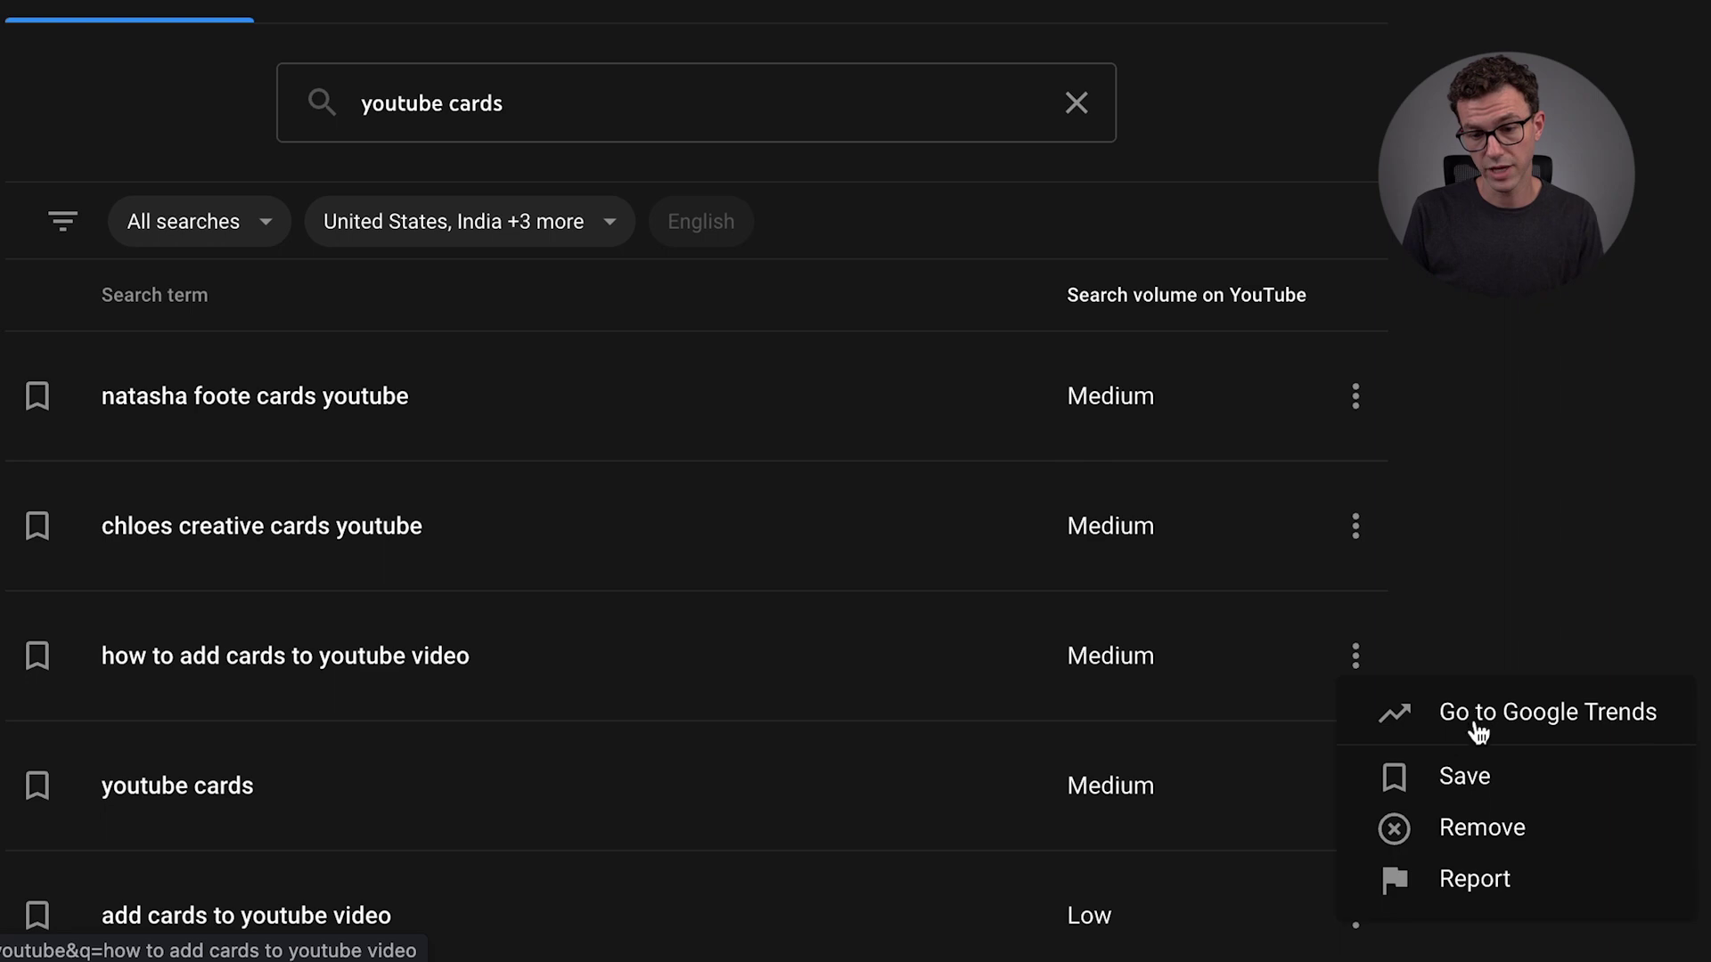
pyautogui.click(1445, 777)
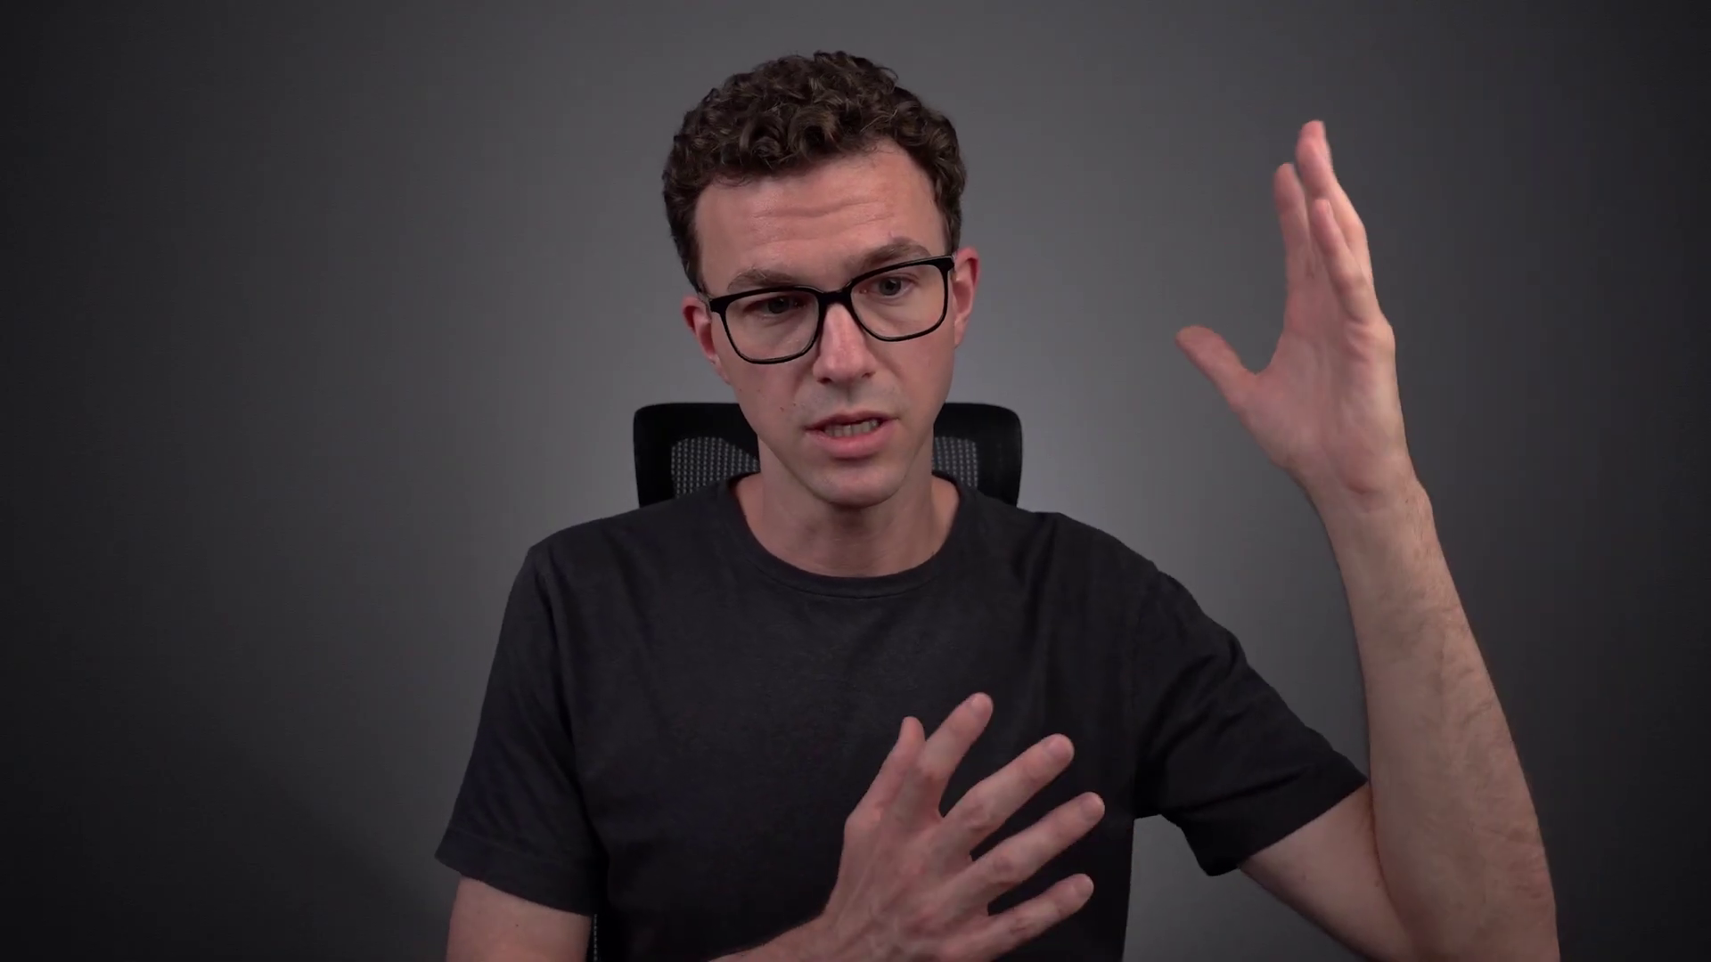